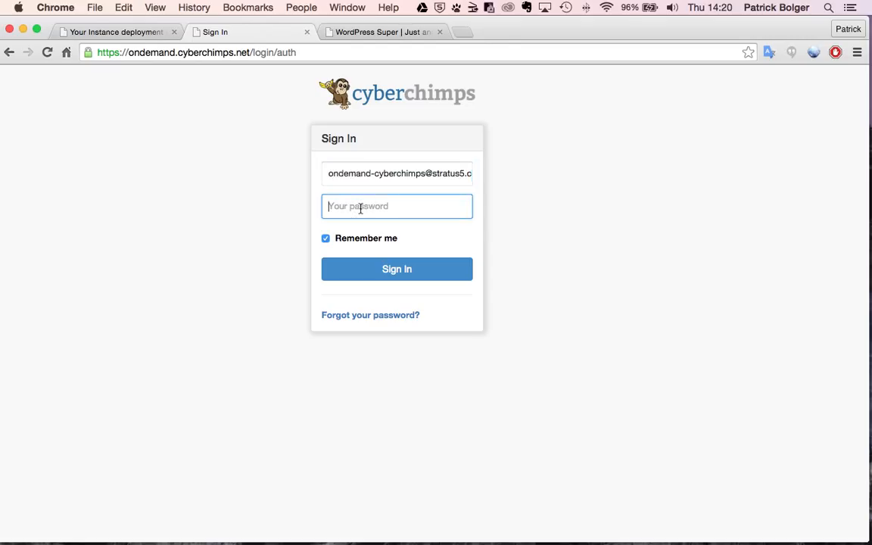
- Sign in to CyberChimps OnDemand with the account password
text(••)
click(385, 269)
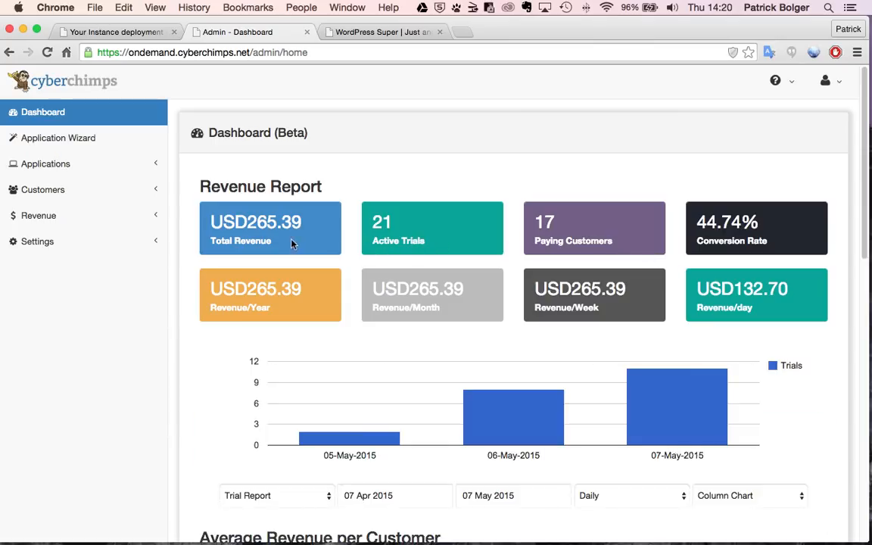
- Scroll the dashboard through the Revenue Report, Top Grossing, Top Selling and Recently Launched tables
scroll(397, 241, down, 3)
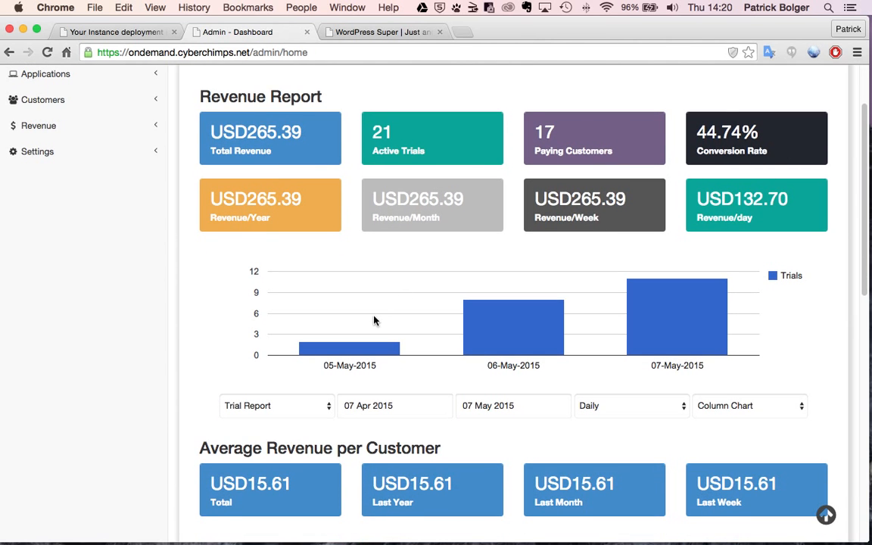
scroll(375, 321, down, 3)
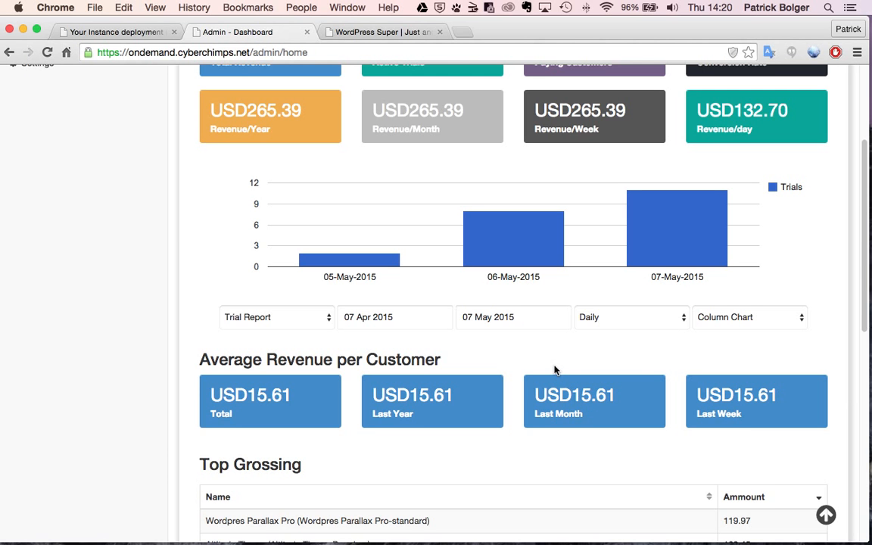
scroll(554, 370, down, 9)
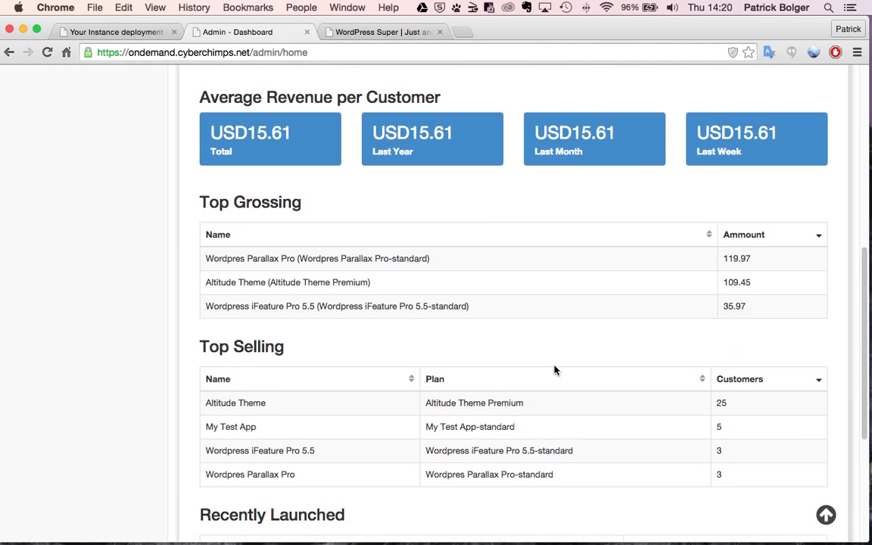
scroll(554, 369, down, 4)
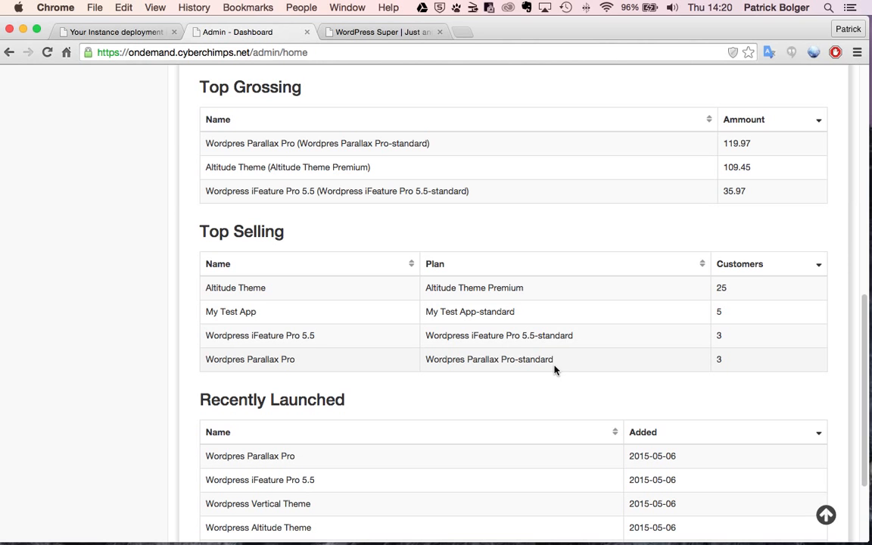
scroll(555, 369, down, 4)
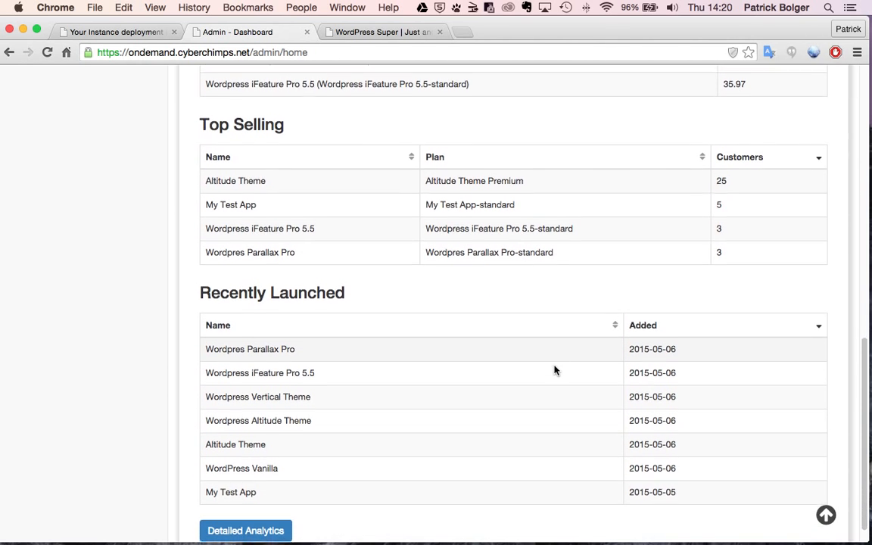
scroll(554, 369, down, 1)
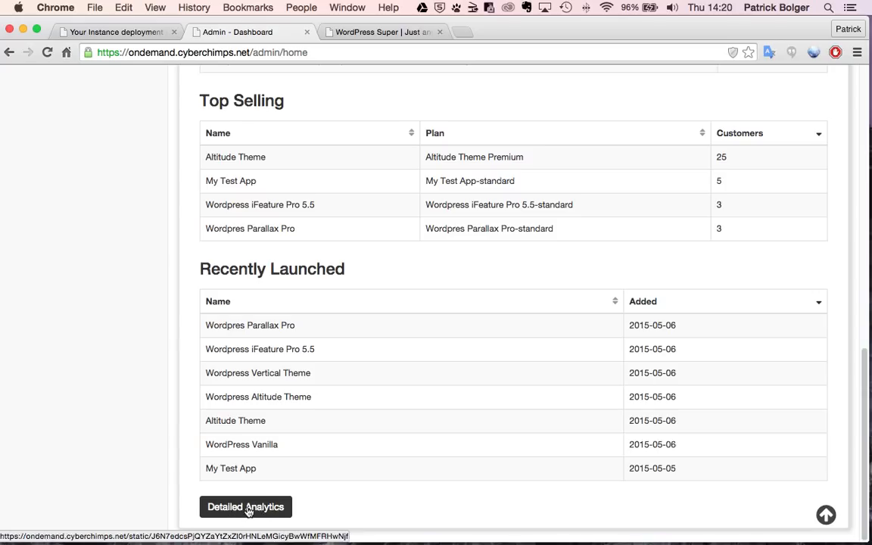
- Open the Detailed Analytics Report PDF and begin reviewing its first tables
click(248, 512)
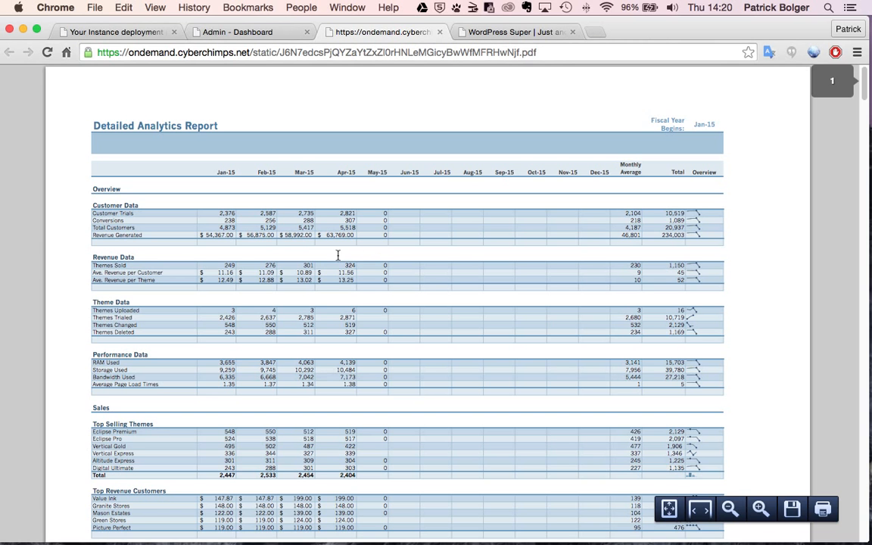
scroll(315, 245, down, 3)
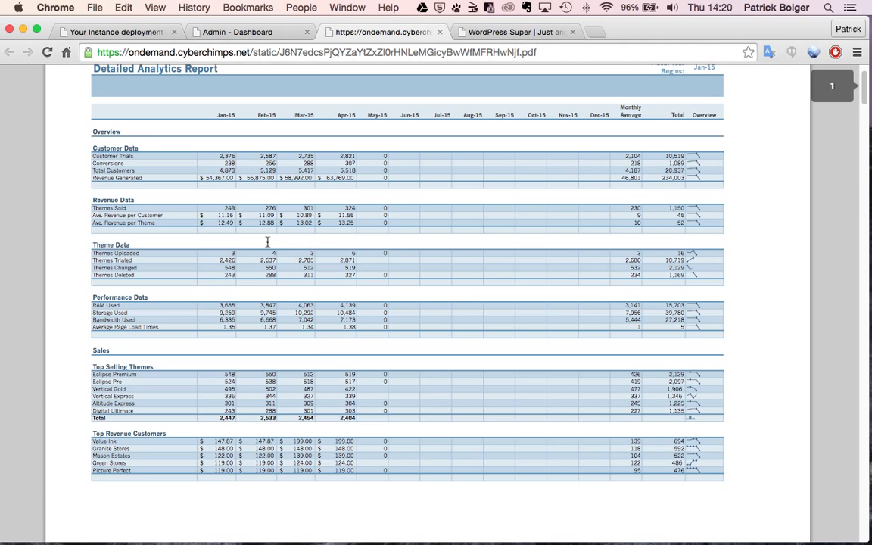
scroll(250, 247, down, 4)
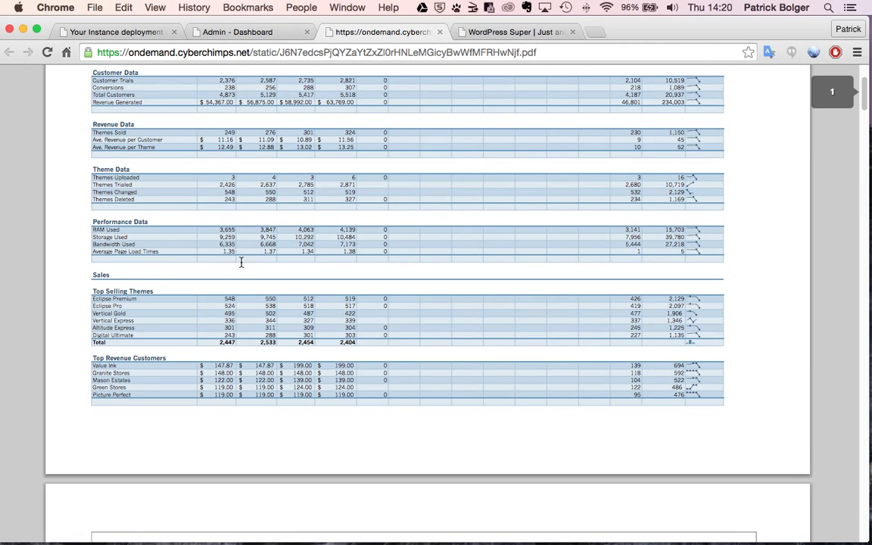
scroll(227, 250, down, 5)
scroll(240, 263, down, 1)
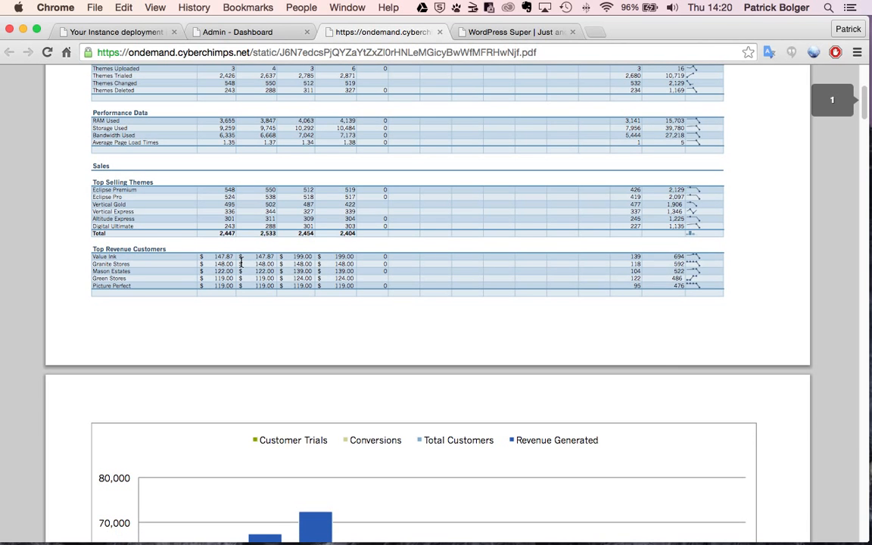
- Scroll the report's charts down to the SaaS Analytics page showing lifetime revenue 13,760
scroll(240, 262, down, 5)
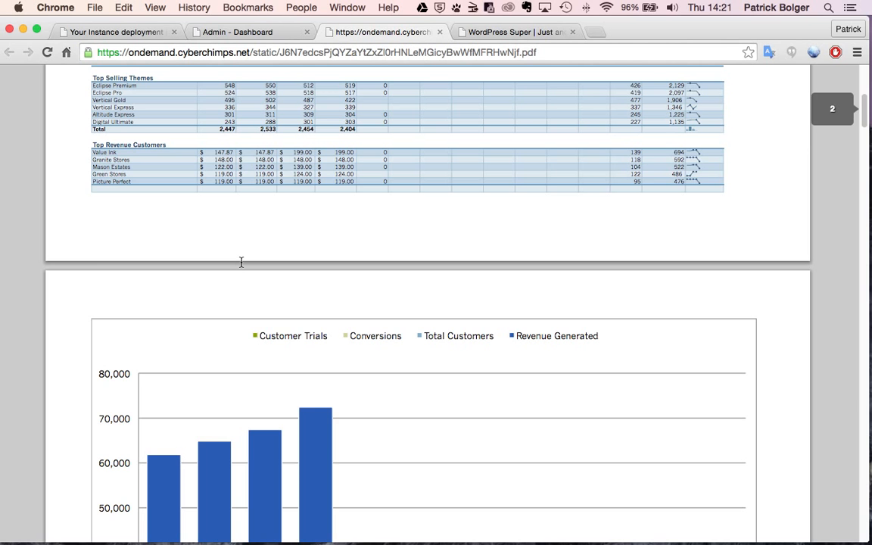
scroll(241, 262, down, 8)
scroll(241, 262, down, 20)
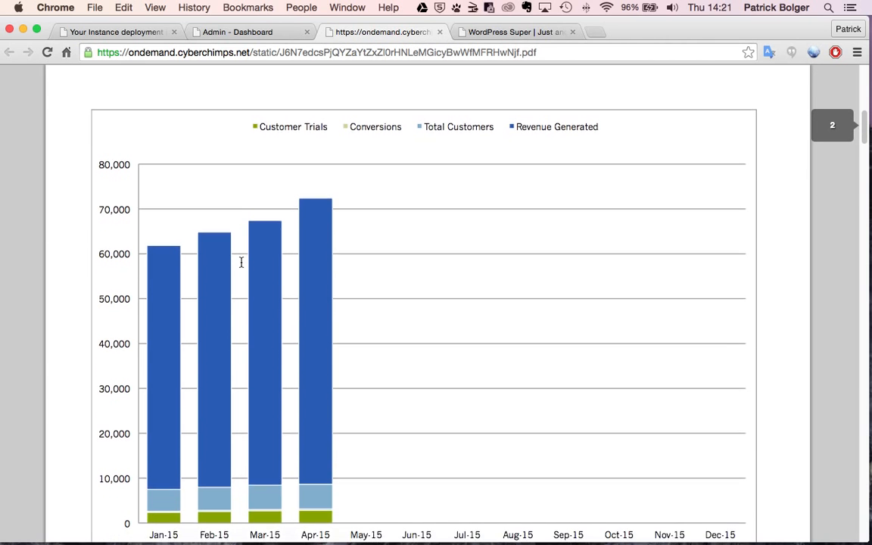
scroll(241, 262, down, 20)
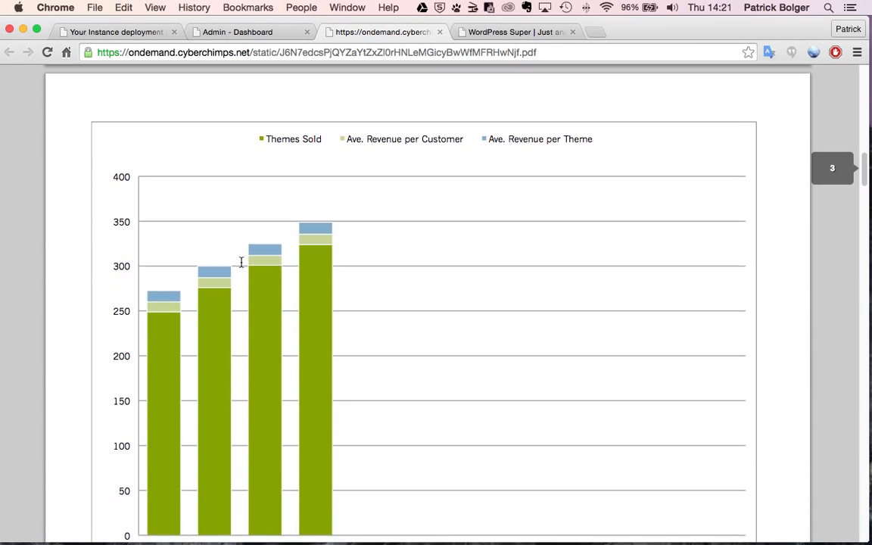
scroll(241, 262, down, 10)
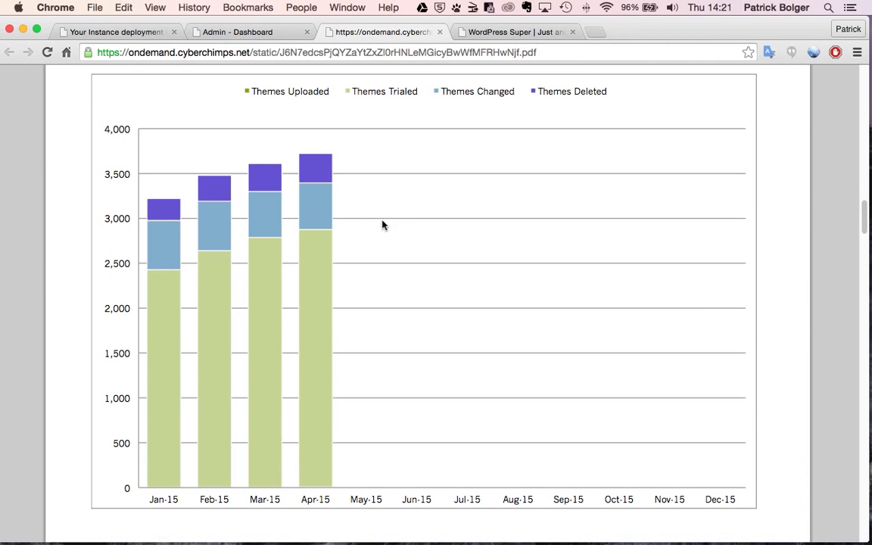
scroll(382, 225, down, 15)
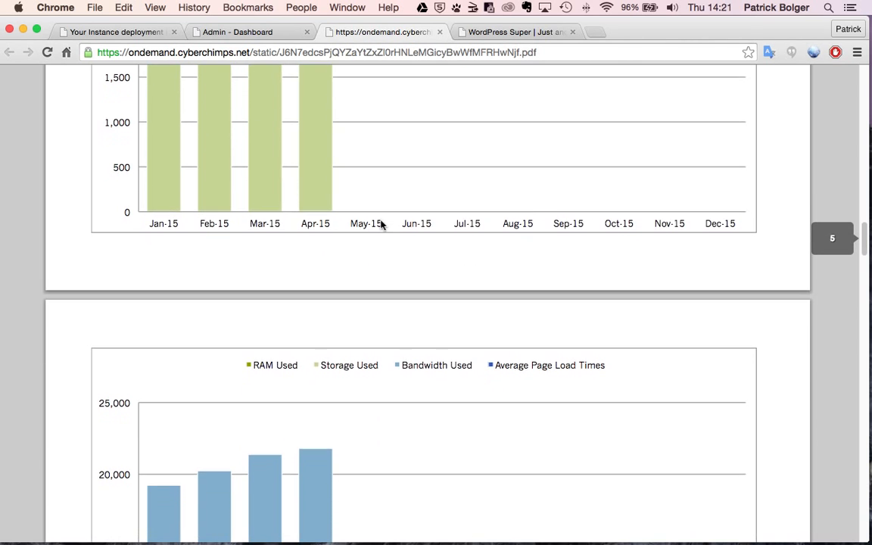
scroll(382, 225, down, 5)
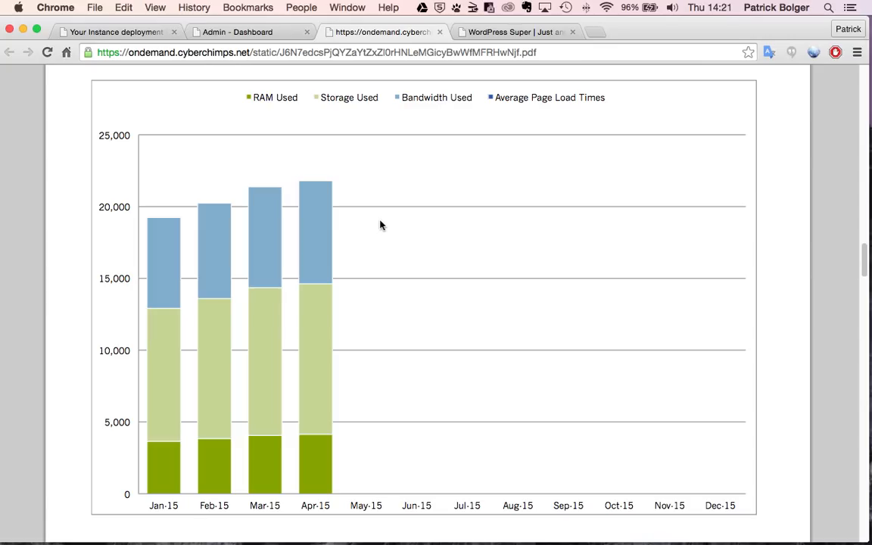
scroll(381, 225, down, 1)
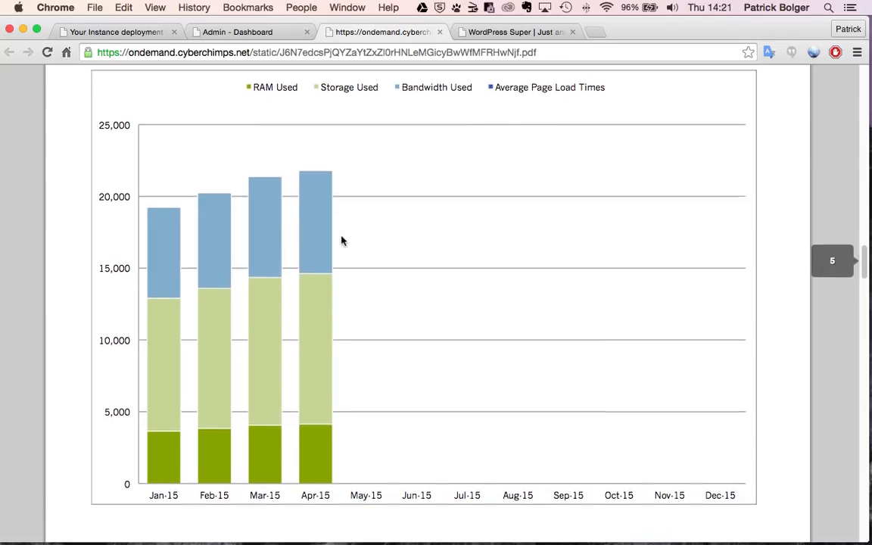
scroll(341, 240, down, 10)
scroll(341, 240, down, 1)
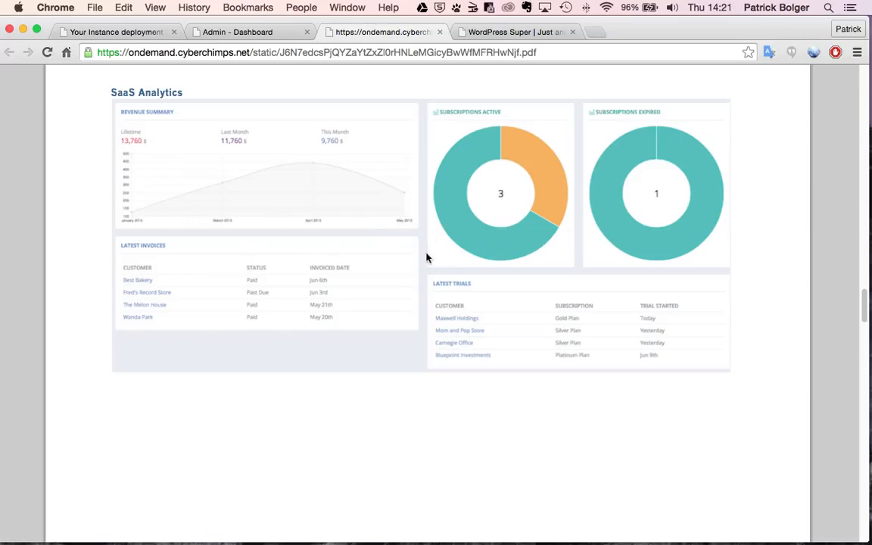
- Review the recurring revenue, subscription, churn and lifetime value charts, then return to the Admin - Dashboard tab
scroll(330, 315, down, 10)
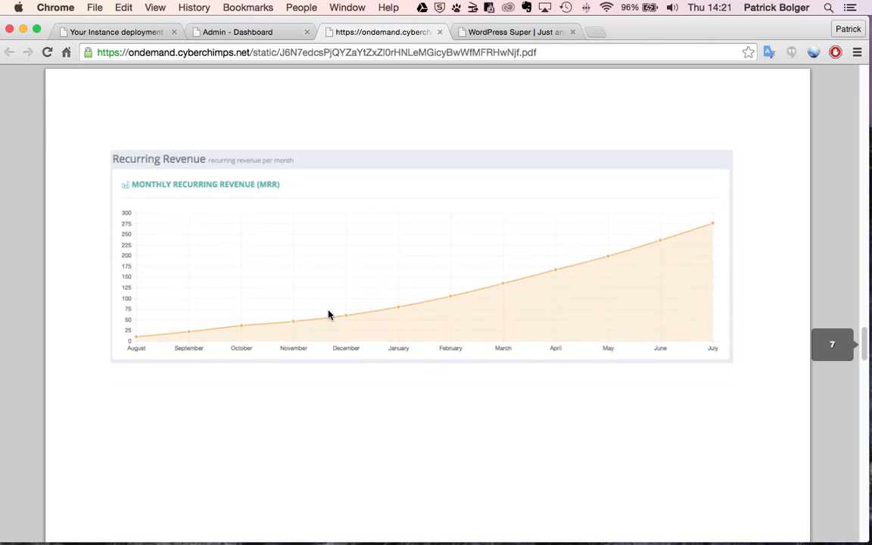
scroll(330, 315, down, 2)
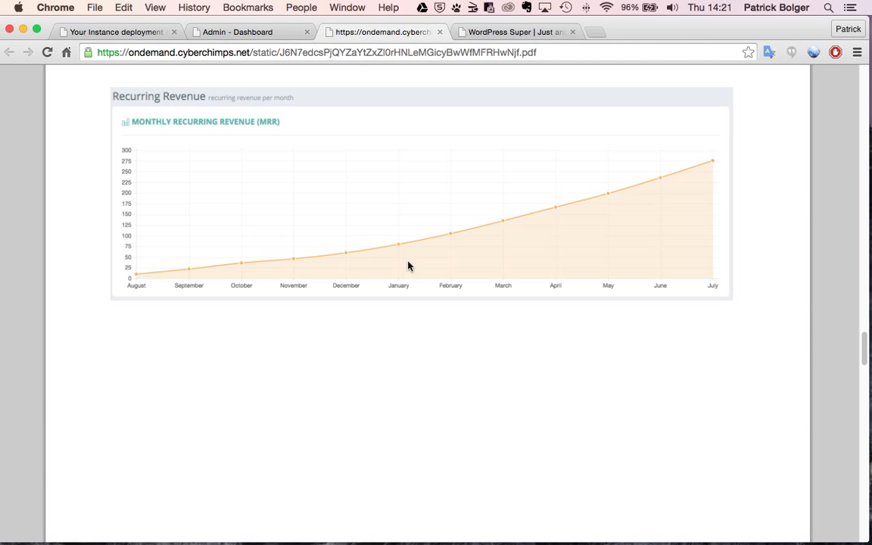
scroll(366, 294, down, 10)
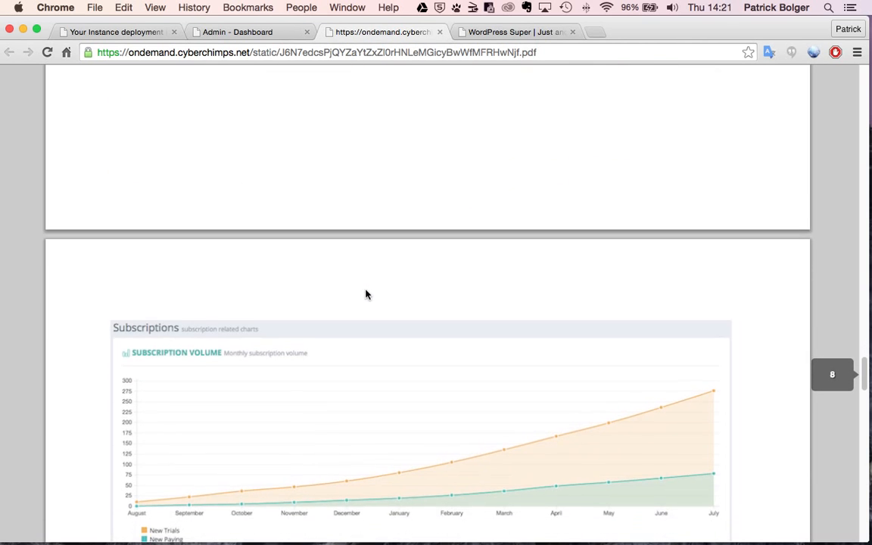
scroll(365, 294, down, 1)
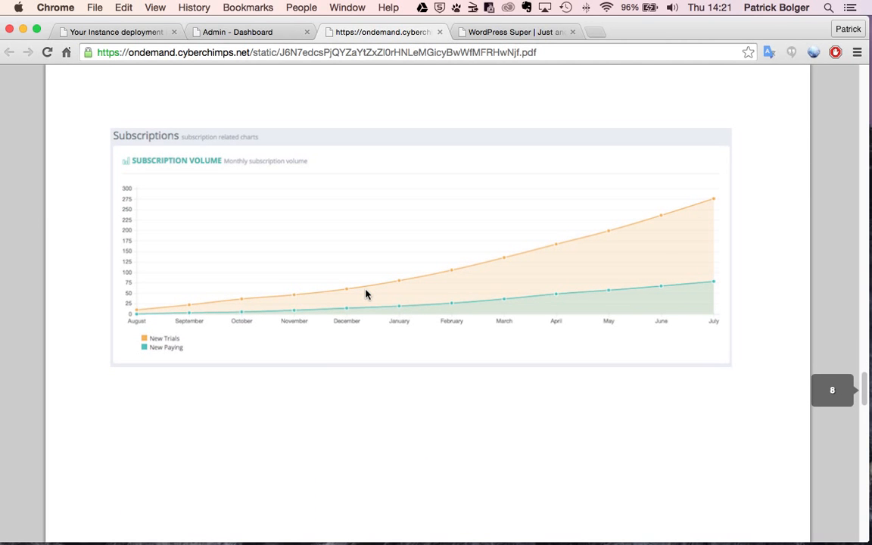
scroll(366, 295, down, 10)
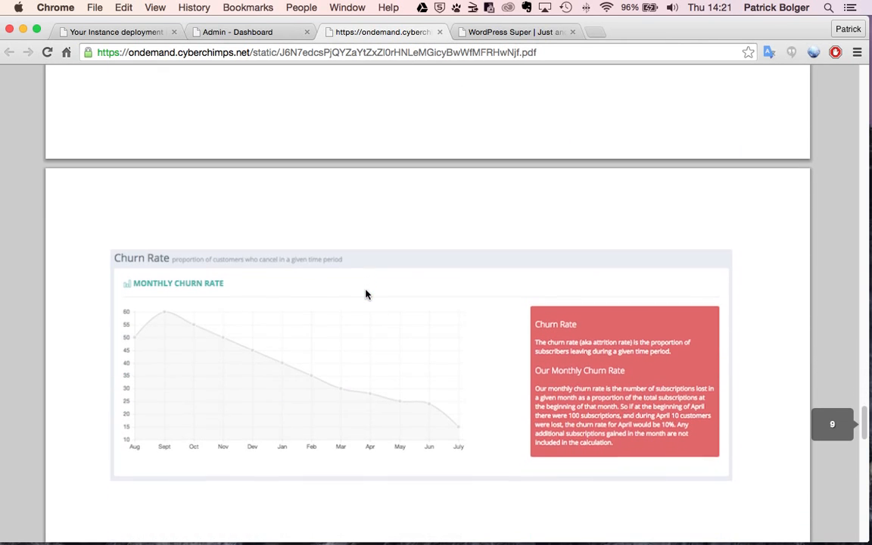
scroll(366, 294, down, 4)
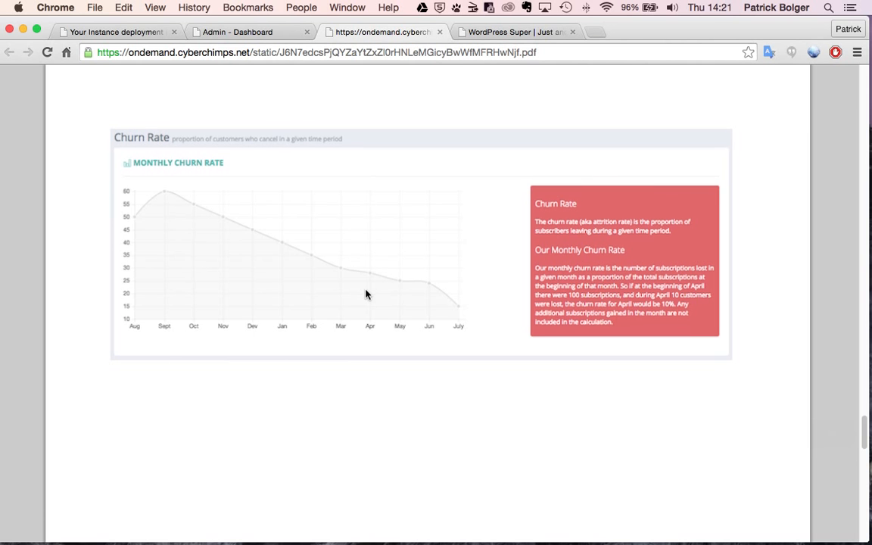
scroll(365, 295, down, 4)
scroll(366, 295, down, 13)
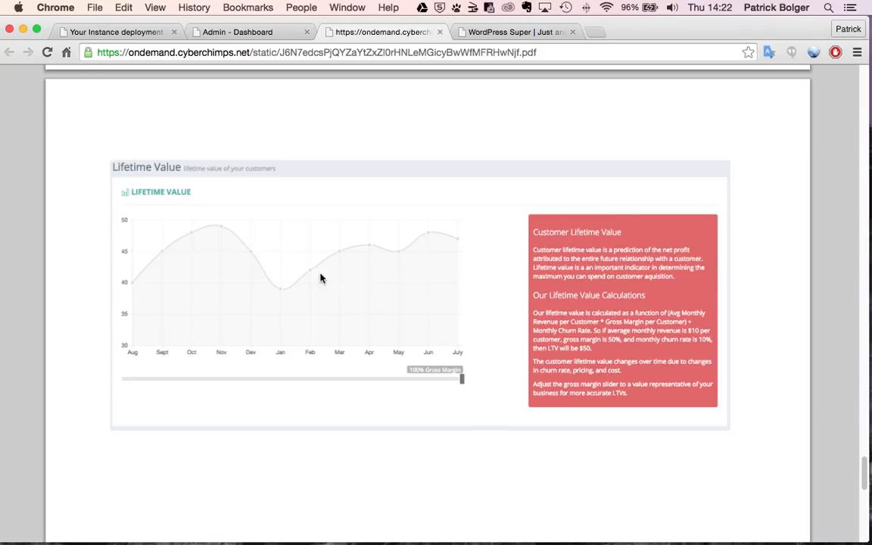
click(256, 35)
- Open Customers > Accounts to show the 38 customer accounts with invoiced and paid totals
scroll(295, 261, up, 15)
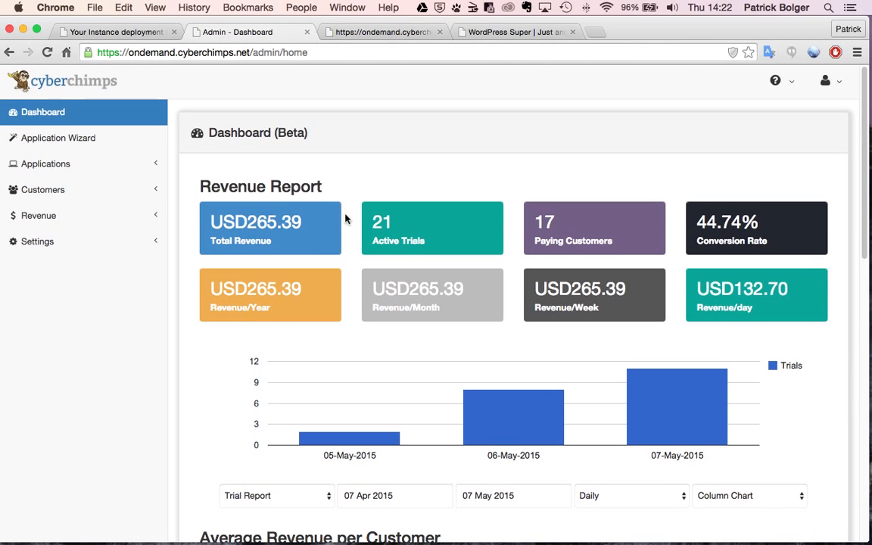
click(66, 192)
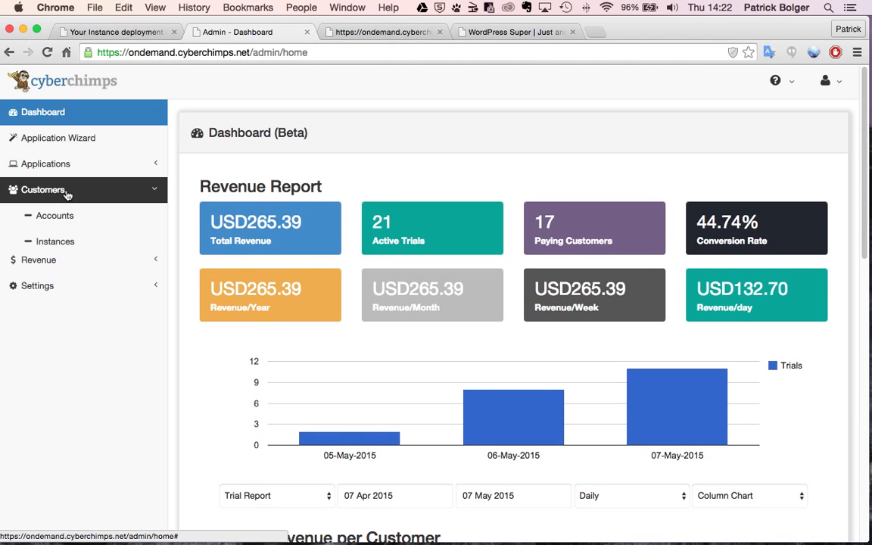
click(65, 218)
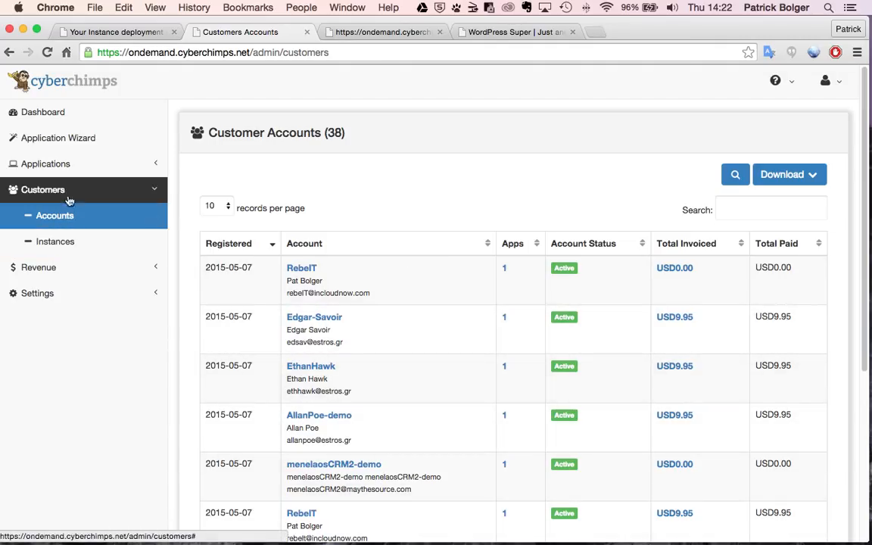
- Open Revenue > Invoices and look through the 17 paid invoices
click(69, 268)
click(64, 269)
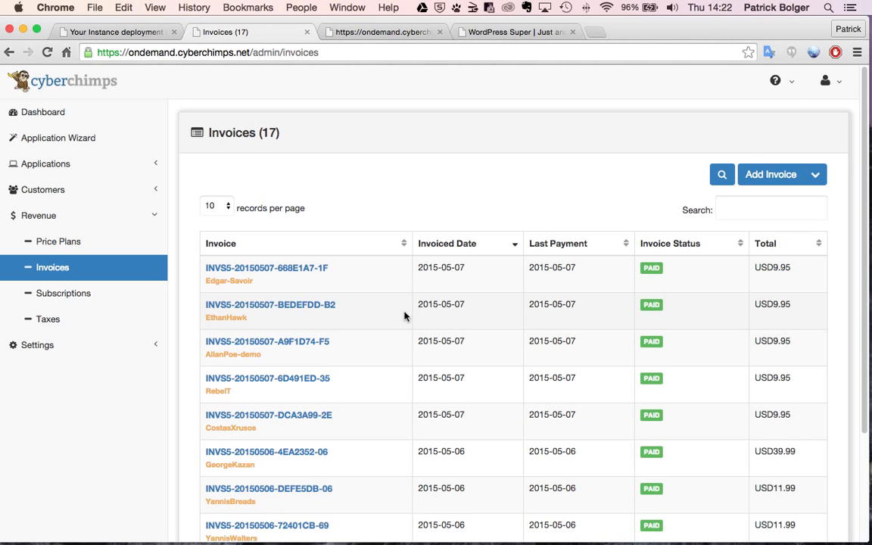
scroll(405, 317, down, 5)
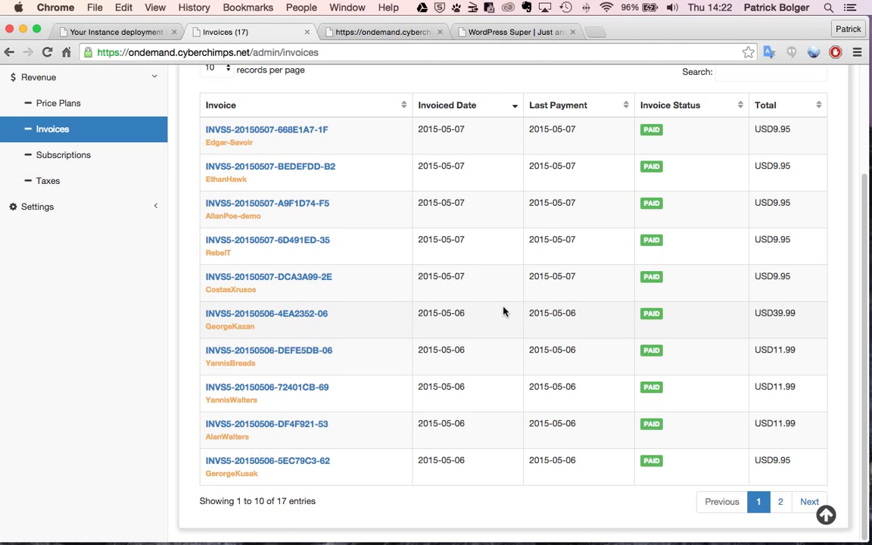
scroll(504, 311, up, 3)
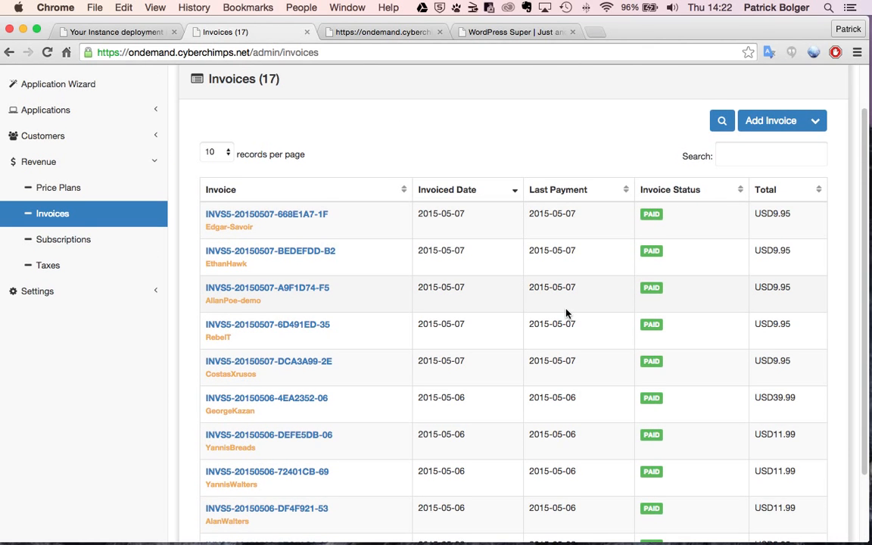
scroll(566, 312, up, 2)
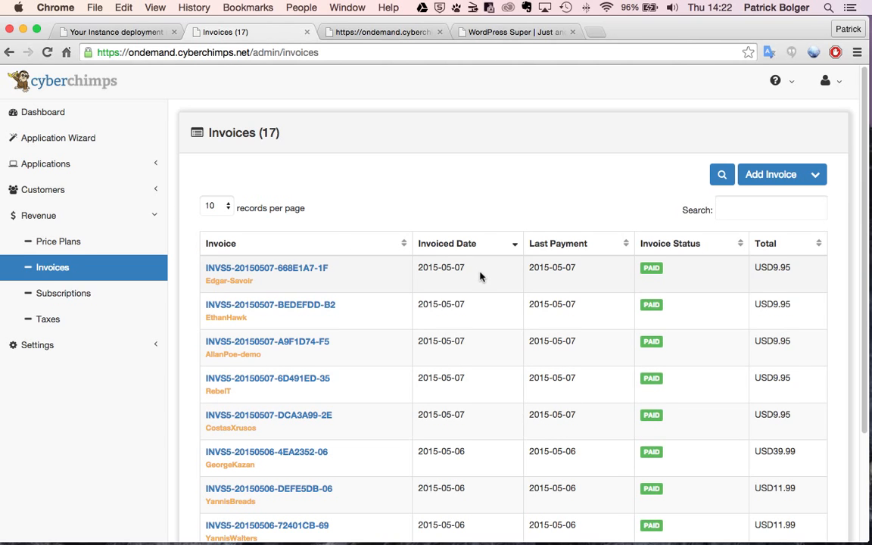
- Open the Altitude Theme repository from Applications > Repositories
click(88, 172)
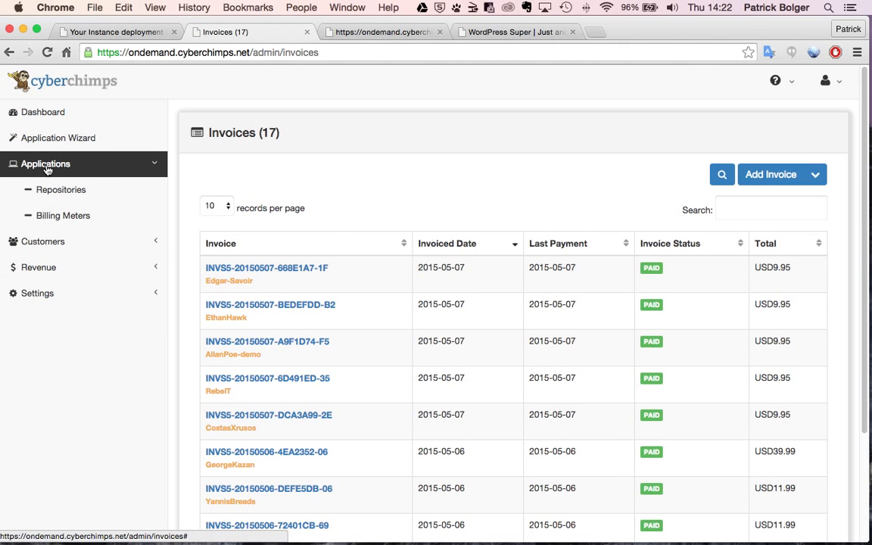
click(79, 193)
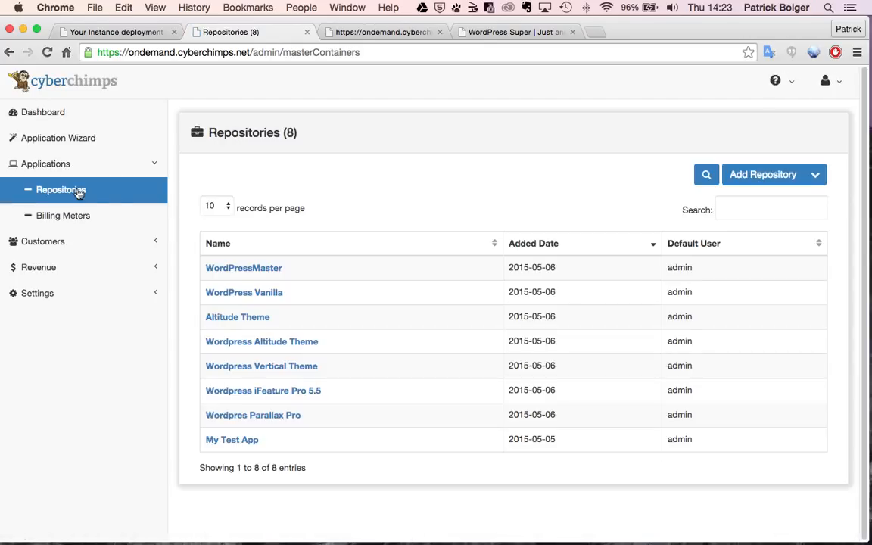
click(251, 321)
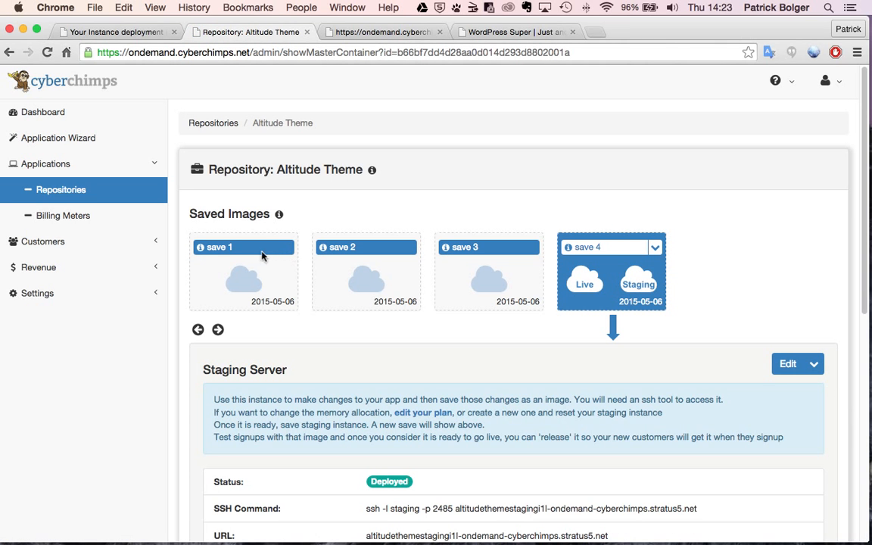
- Scroll to the deployed staging server and bring up the context menu on its Web Link
scroll(339, 250, down, 4)
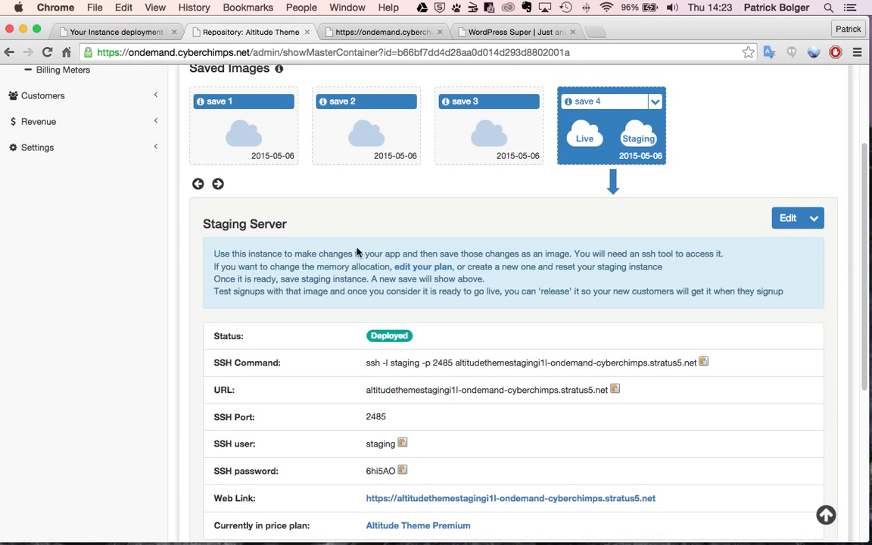
scroll(477, 364, down, 1)
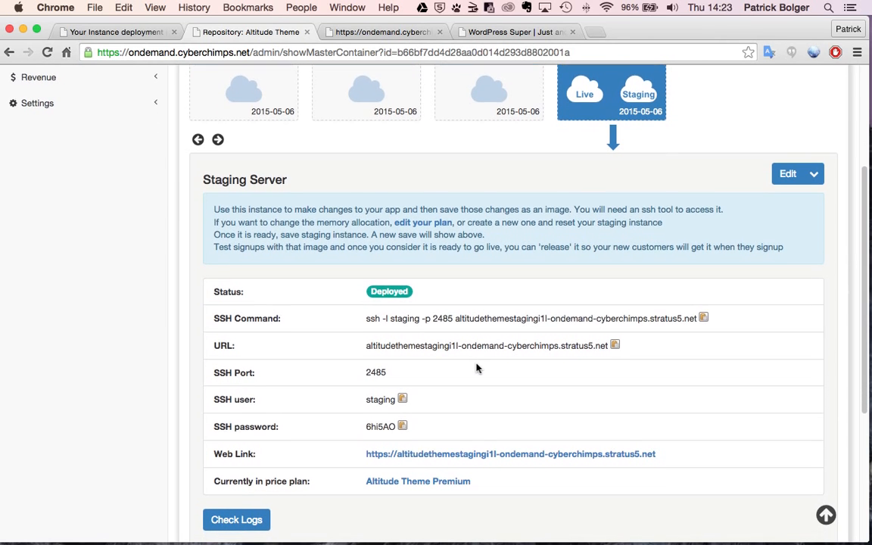
right_click(476, 454)
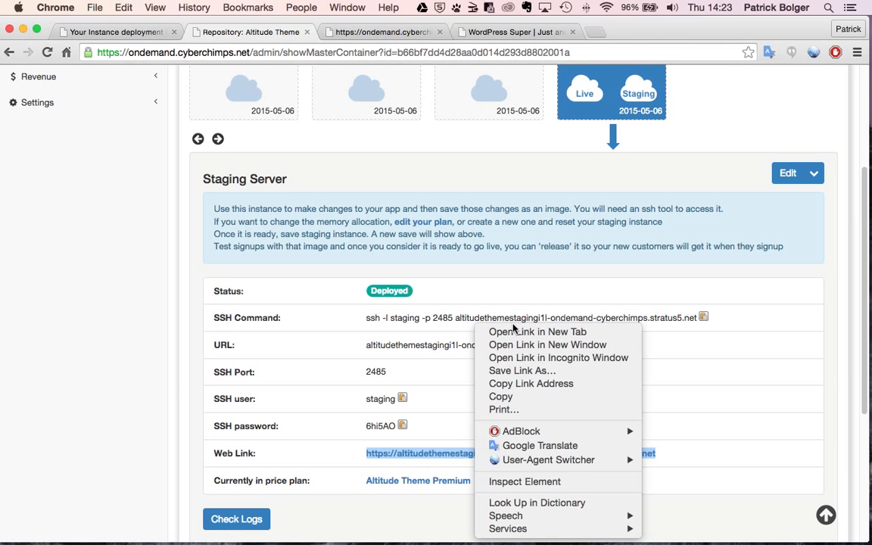
- Open the staging site's Altitude-themed WordPress Super homepage in a new tab and edit its URL
click(501, 331)
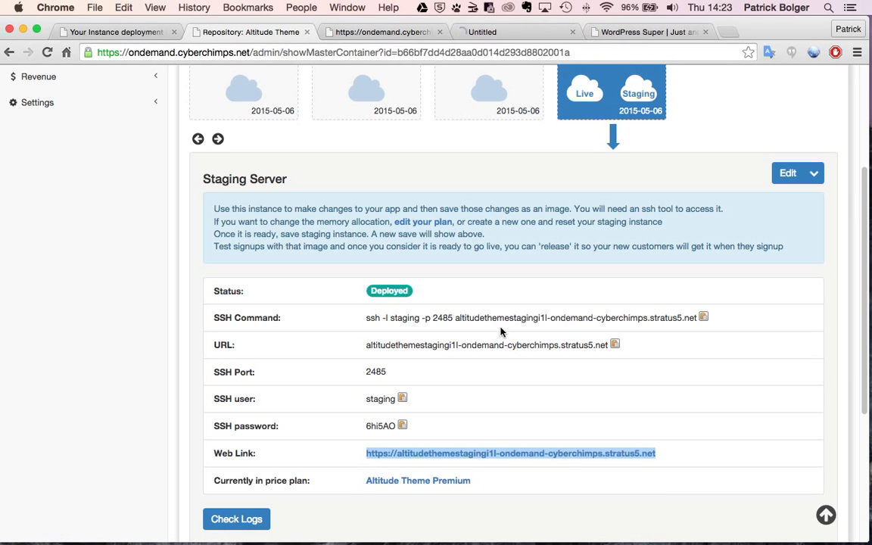
click(496, 34)
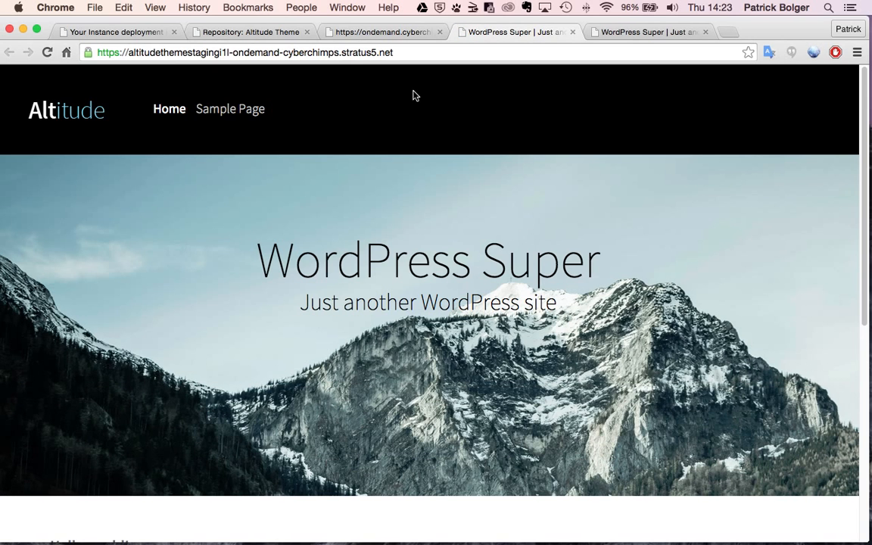
double_click(410, 53)
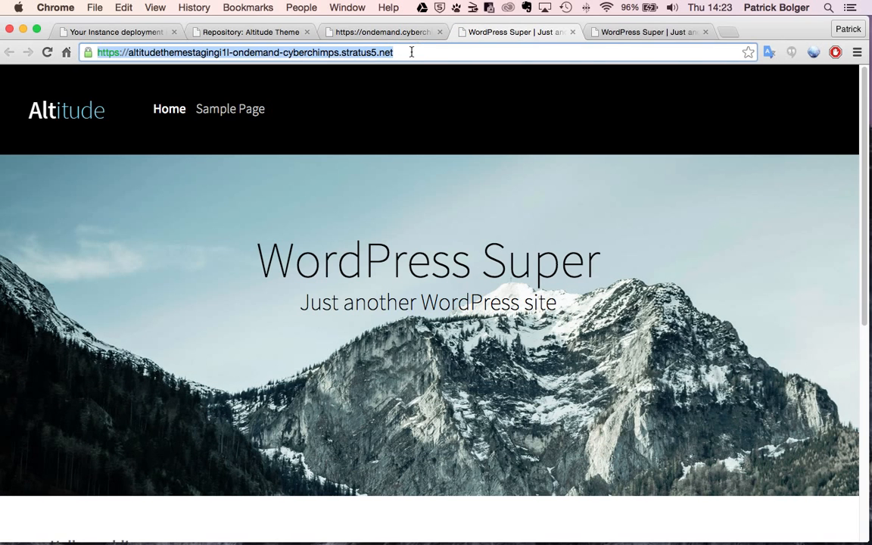
click(411, 52)
- Go to /wp-login.php, log in with the admin username and password, and open Plugins
text(/)
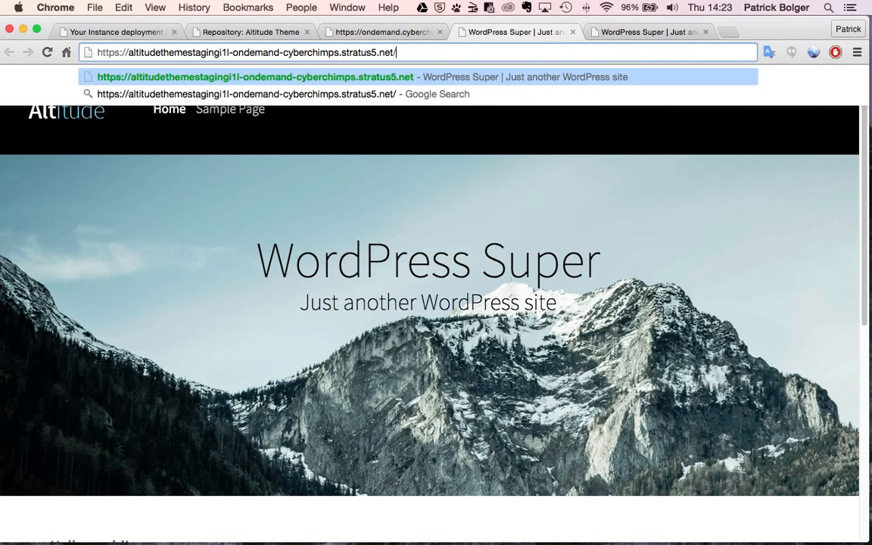
text(wp-login.php)
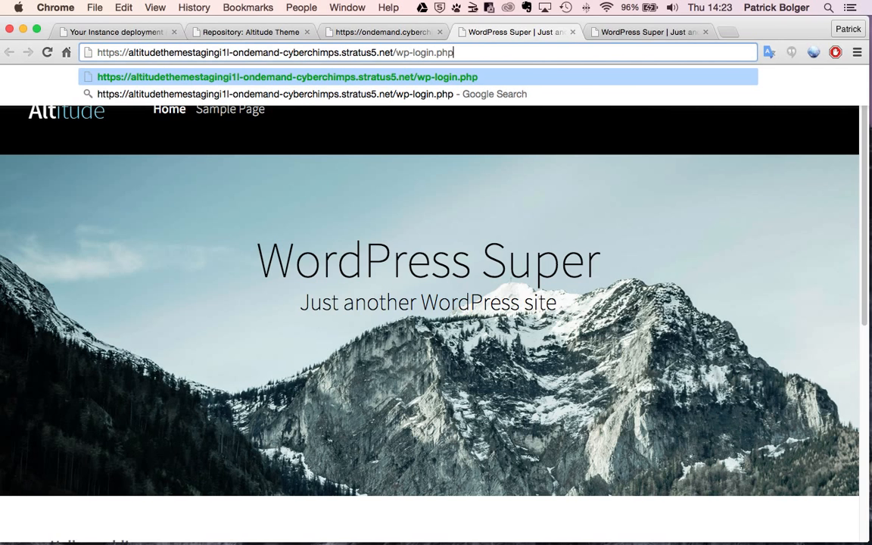
key(Return)
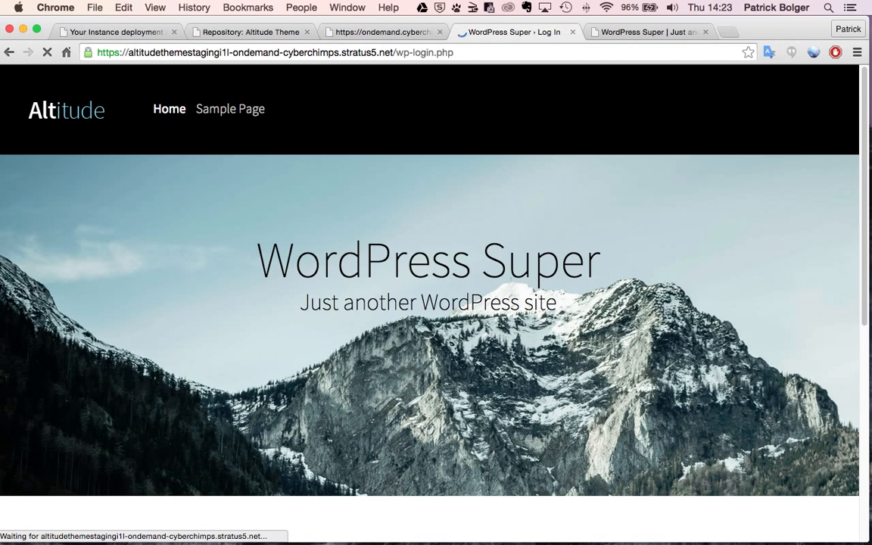
text(admin)
key(Tab)
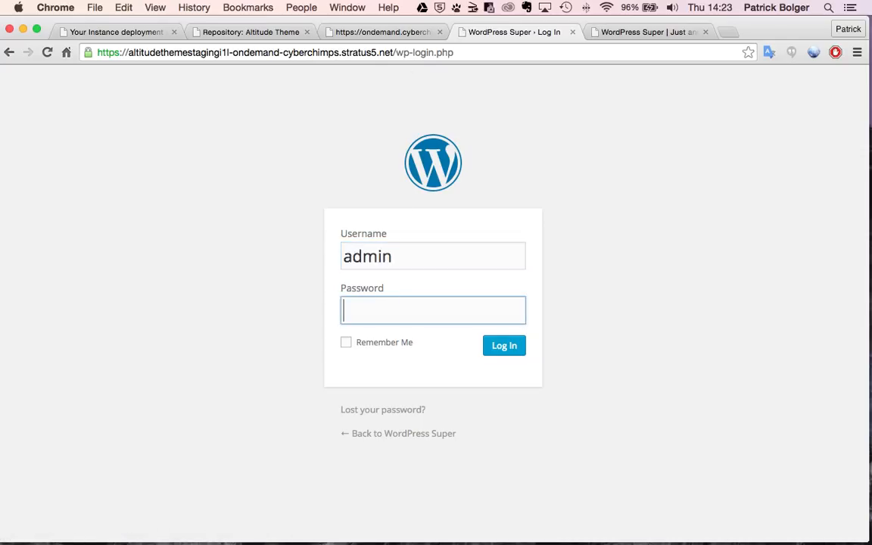
text(••••)
click(507, 350)
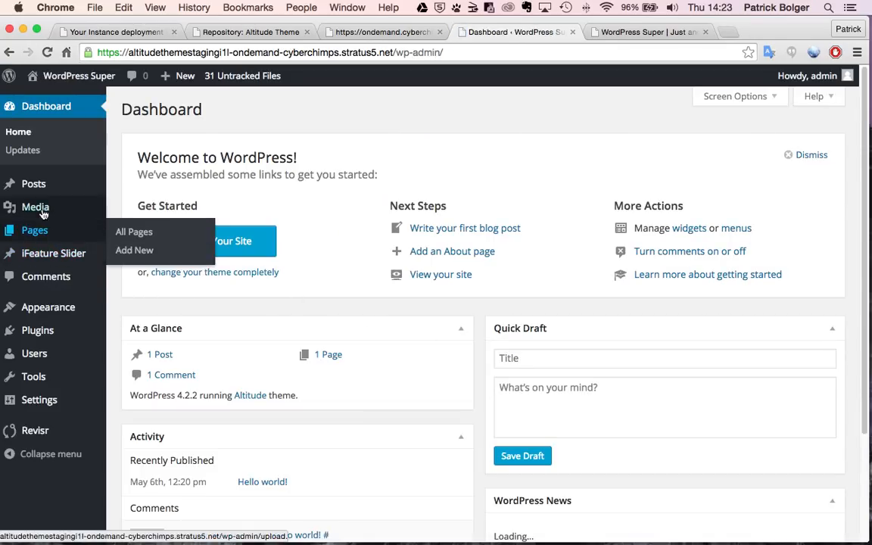
click(45, 334)
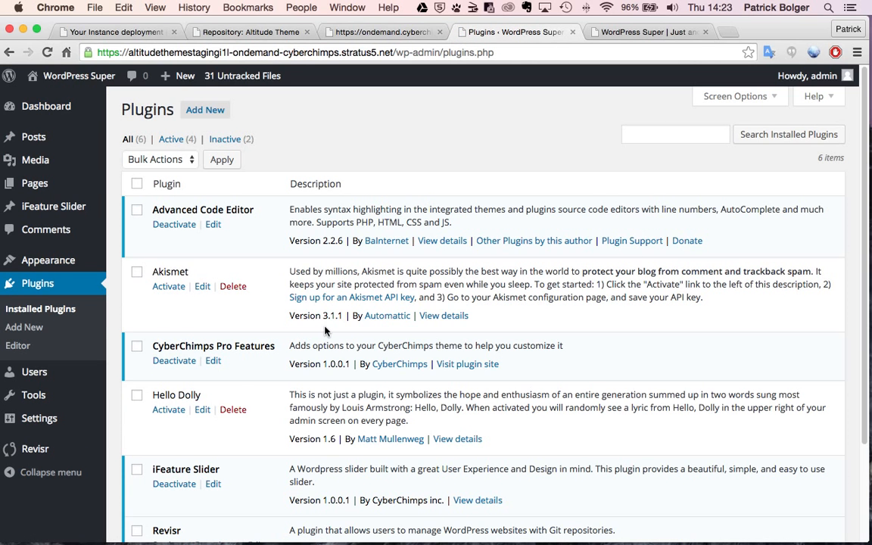
- Review the six installed plugins, then view Appearance > Themes with Altitude active
scroll(325, 331, down, 5)
scroll(179, 267, up, 5)
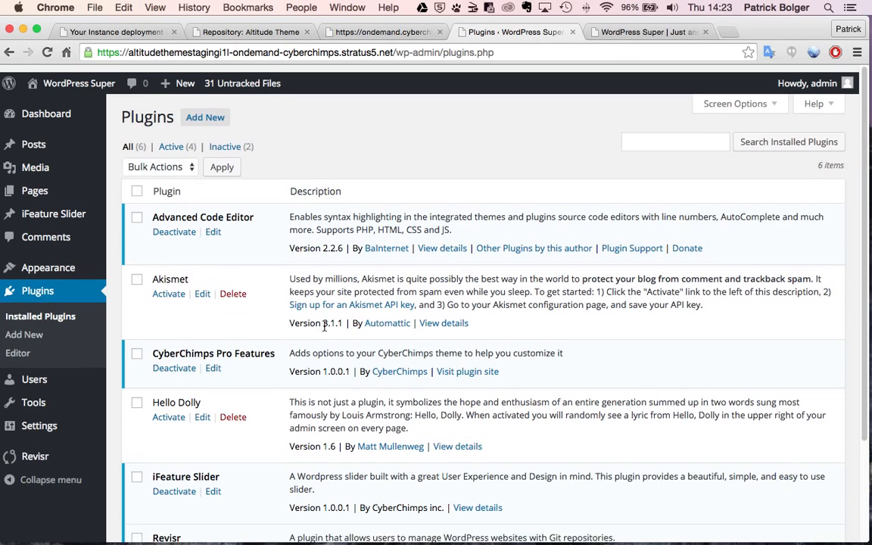
mouse_move(91, 264)
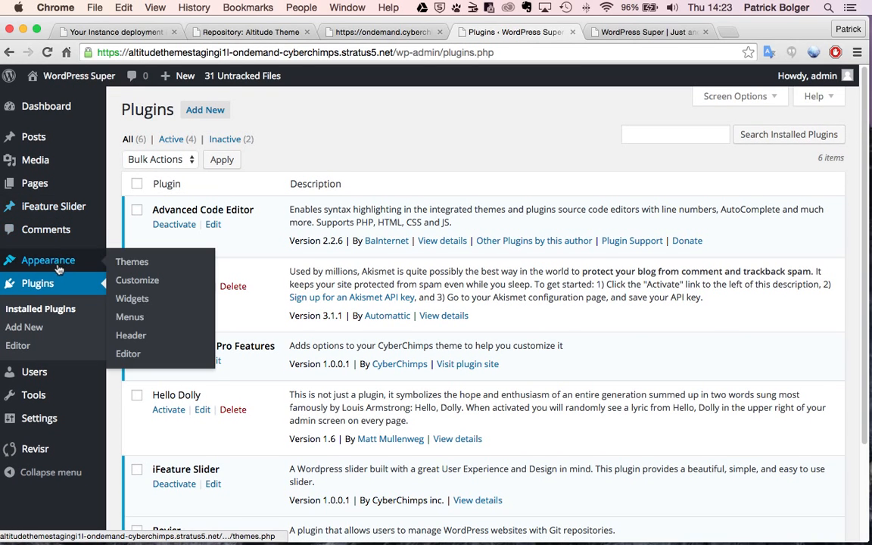
click(137, 265)
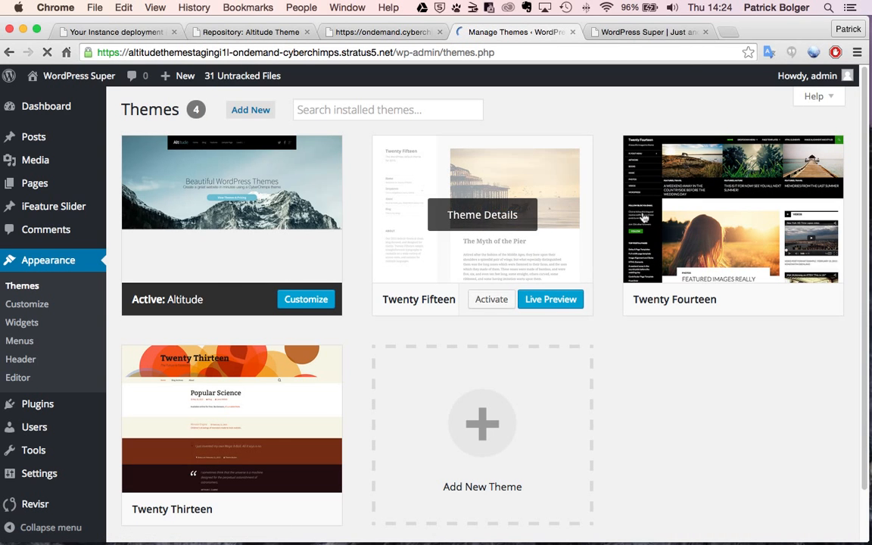
scroll(58, 412, down, 2)
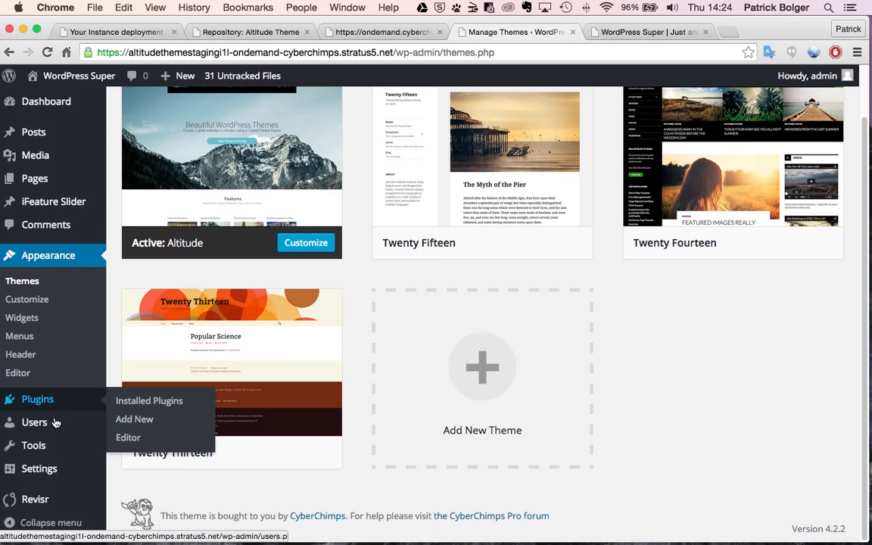
- Open Revisr from the WordPress sidebar to see 31 untracked files on branch develop
click(35, 501)
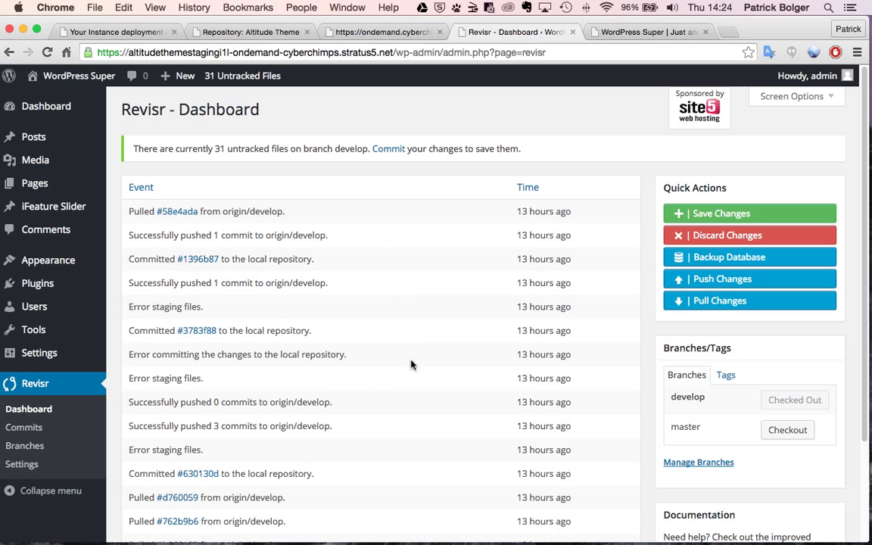
- Return to the Altitude Theme repository page and review its four saved images
click(359, 33)
click(283, 34)
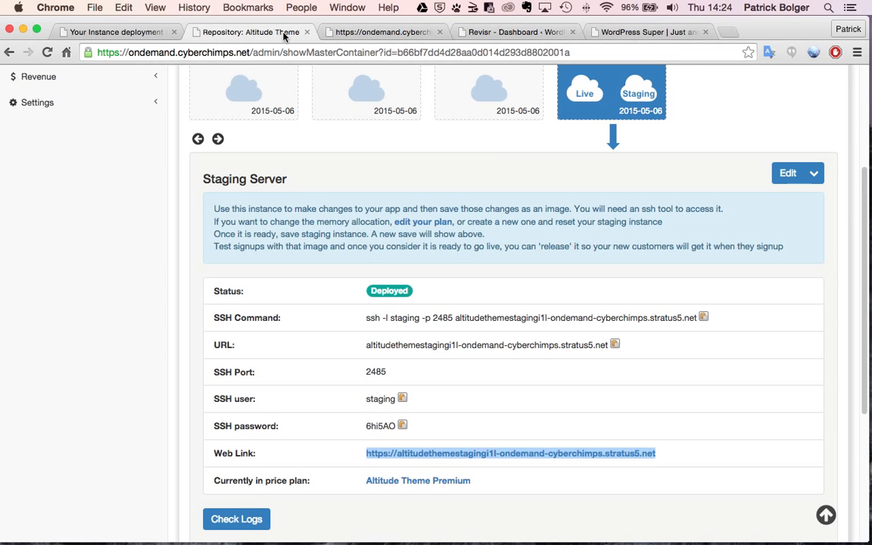
scroll(566, 295, up, 3)
scroll(708, 304, down, 1)
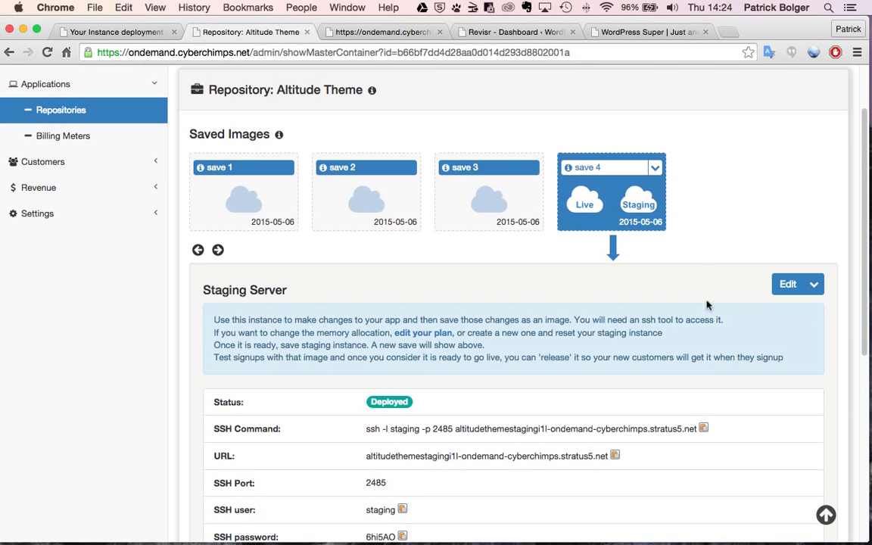
- Recheck the Revisr dashboard, then view the staging server's available actions on the repository page
click(647, 33)
click(539, 34)
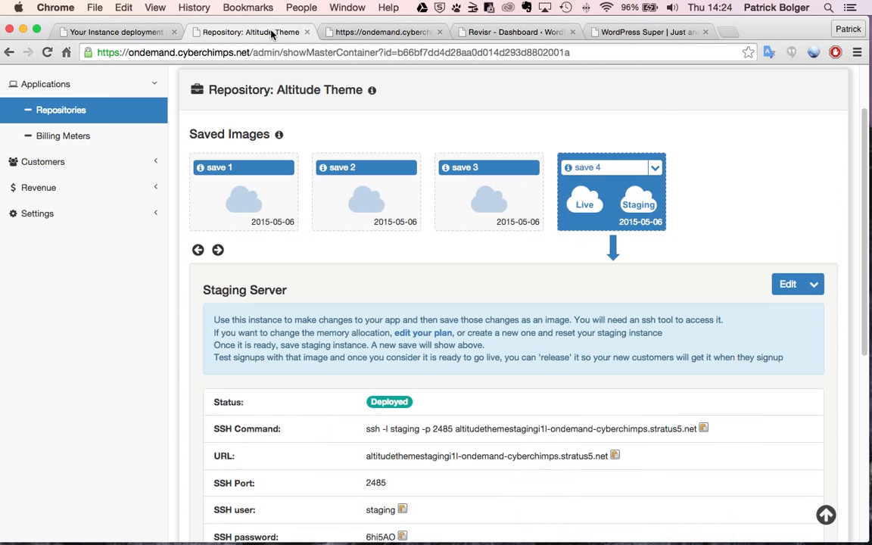
click(243, 30)
click(814, 284)
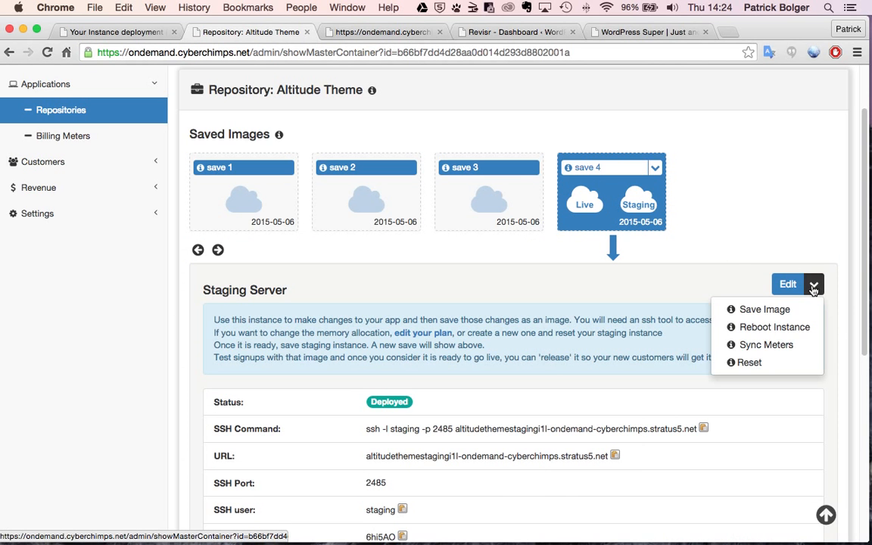
click(671, 302)
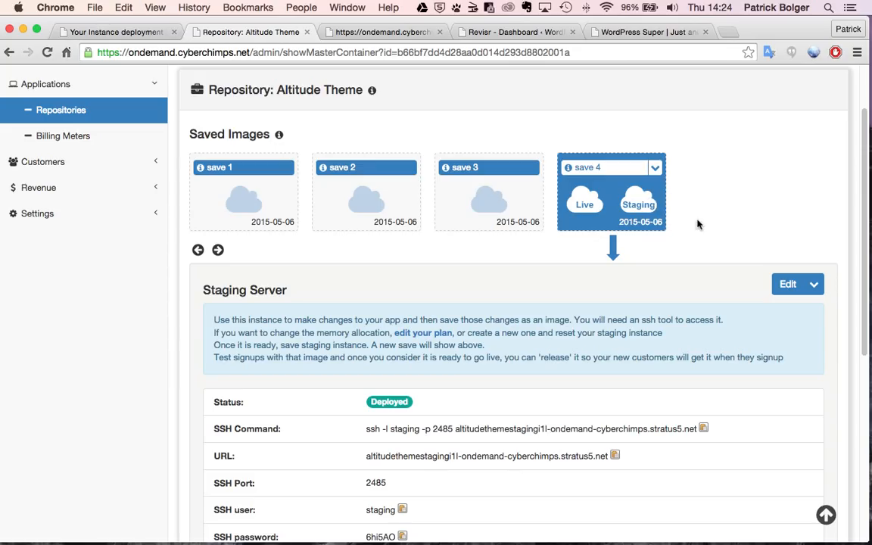
- Open Revenue > Price Plans, check the iFeature Pro 5.5 price, and open Altitude Theme Premium
click(64, 194)
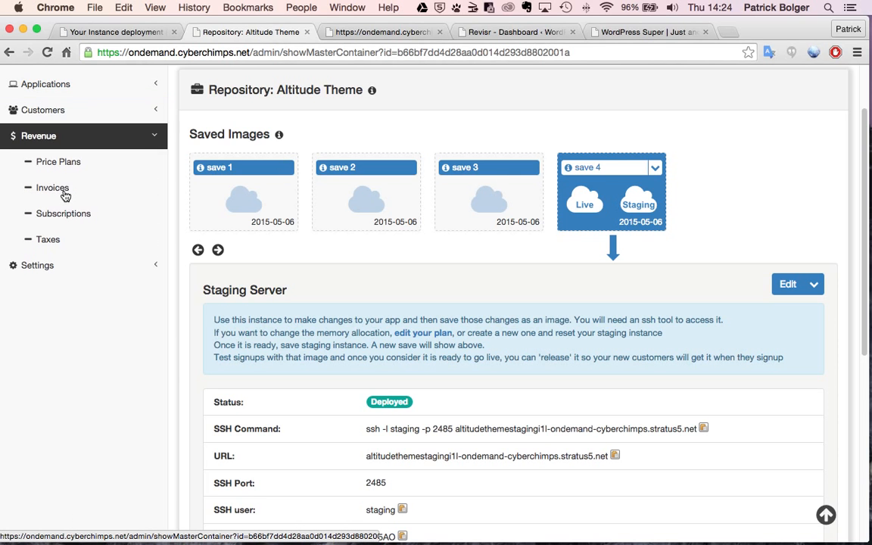
click(66, 172)
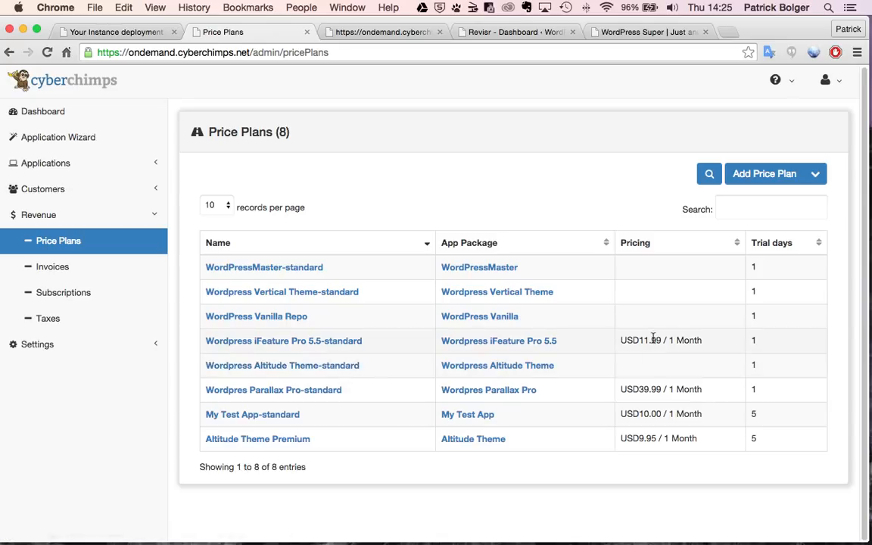
drag(626, 340, 692, 340)
click(691, 340)
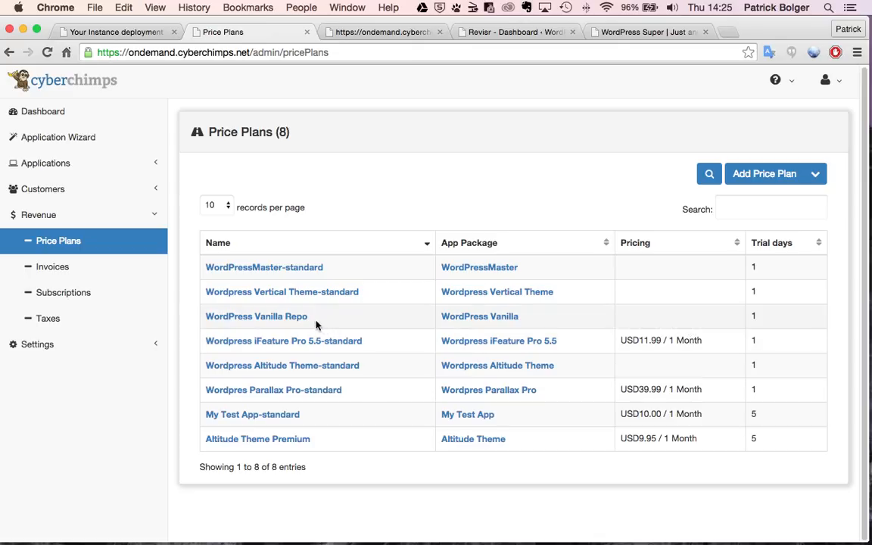
click(288, 440)
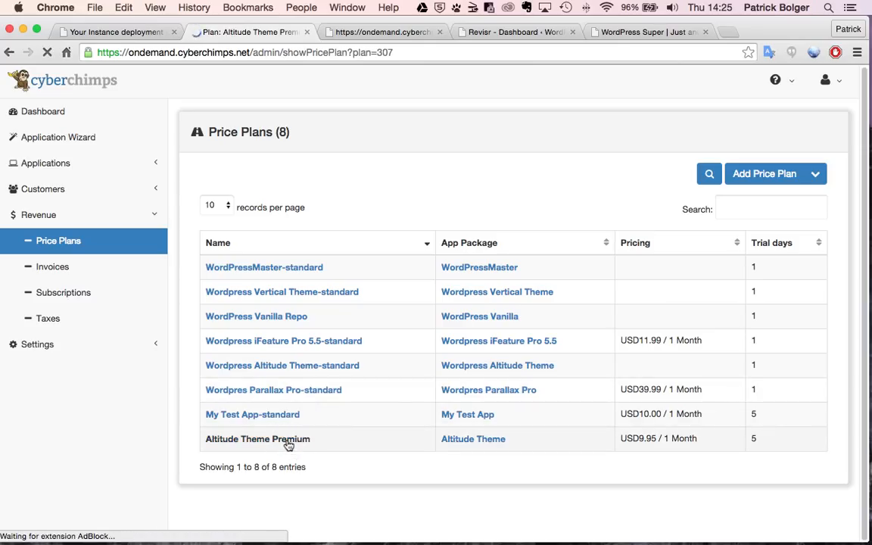
- Open the Altitude Theme Premium edit form and check Memory Quota options, keeping 256MB
scroll(473, 381, down, 1)
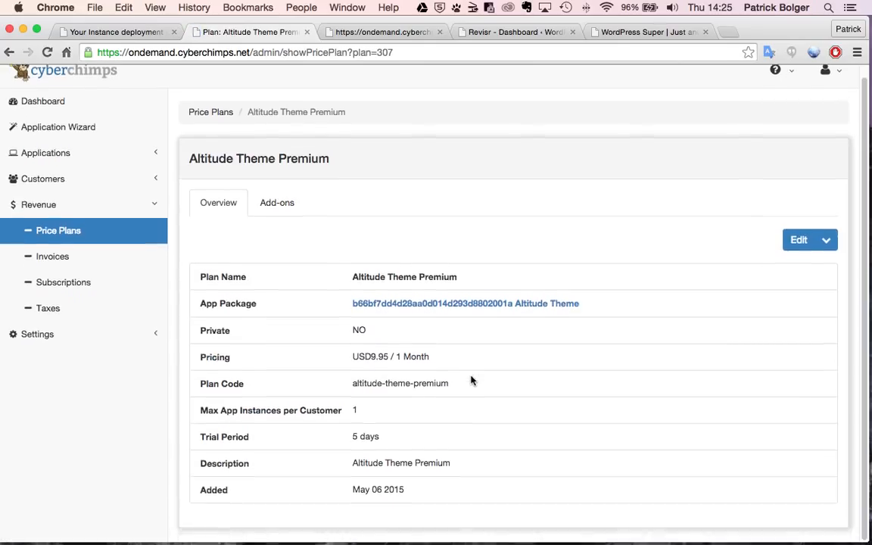
click(799, 240)
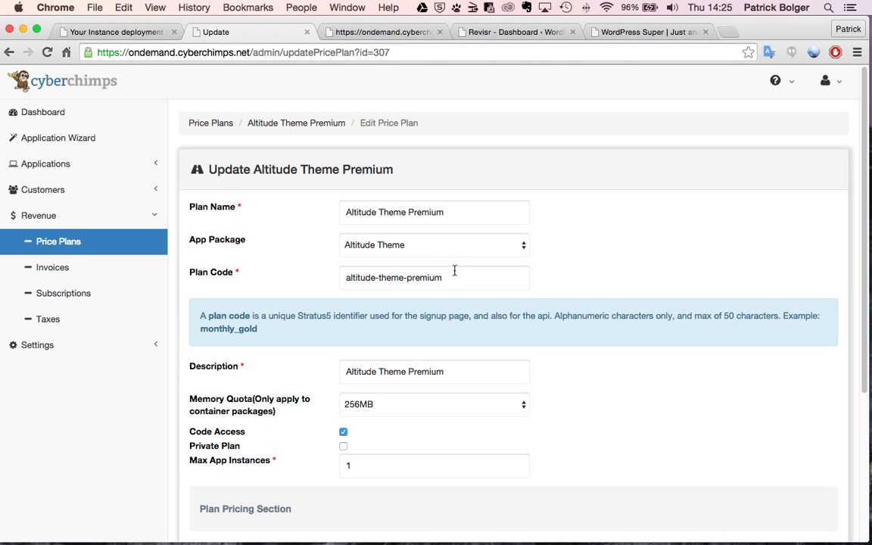
scroll(455, 271, down, 3)
scroll(454, 270, down, 1)
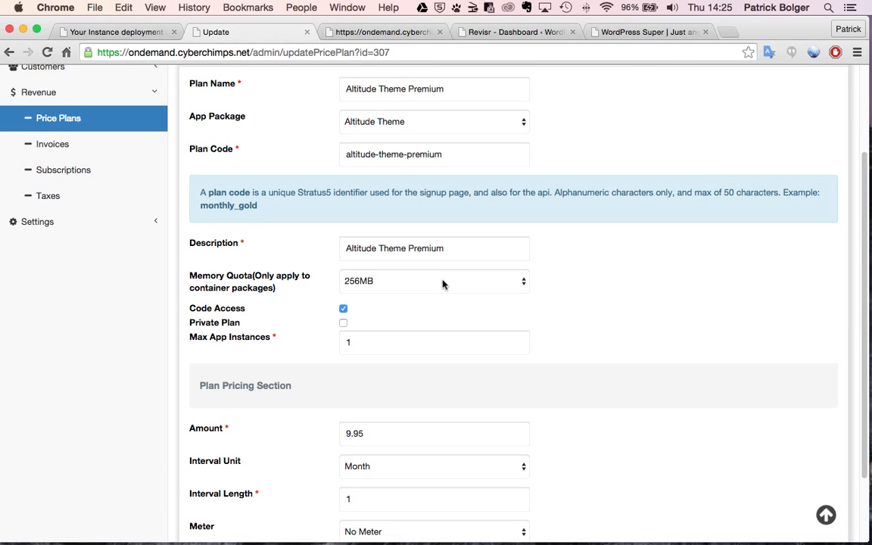
click(443, 284)
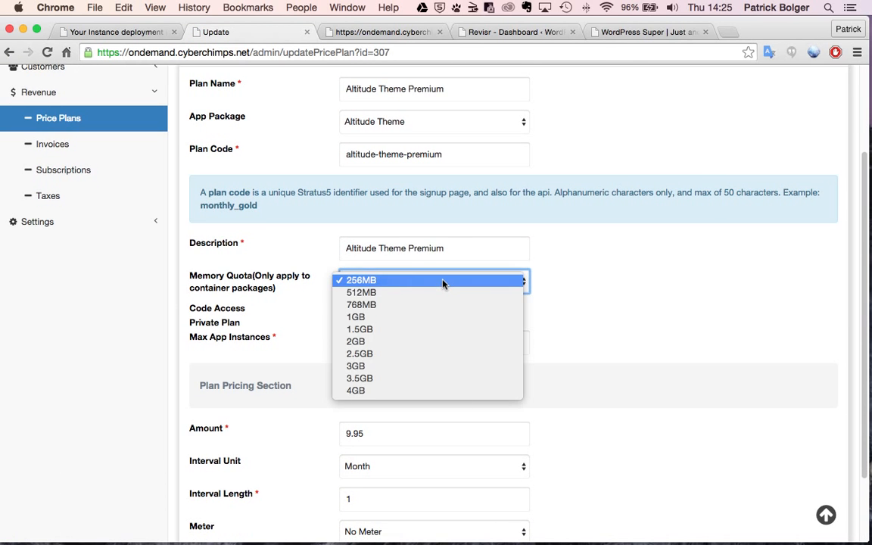
click(492, 280)
- Review the plan's Amount and Trial Period Days fields without saving changes
scroll(543, 334, down, 3)
click(348, 344)
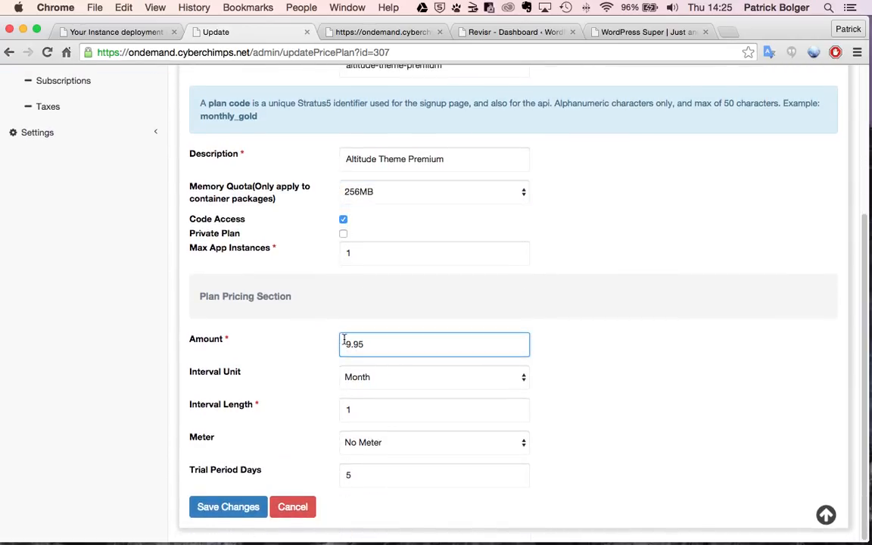
click(361, 474)
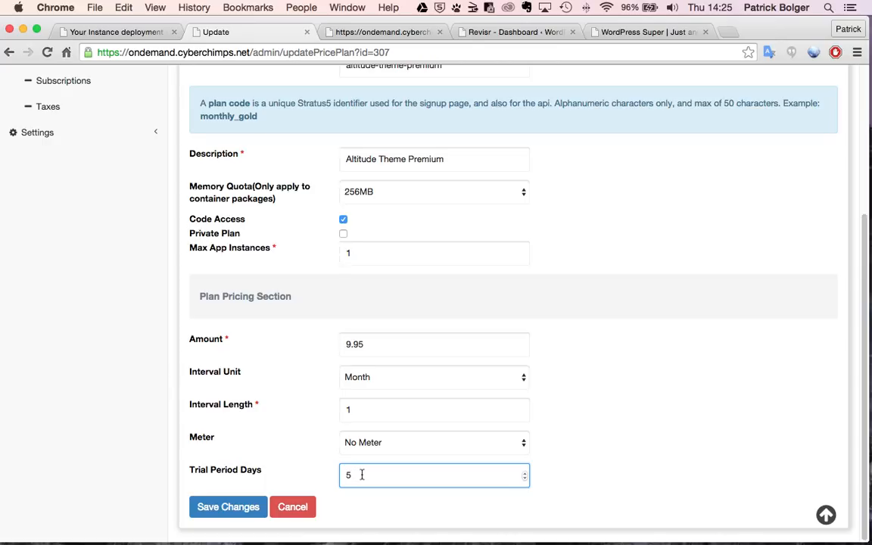
click(593, 439)
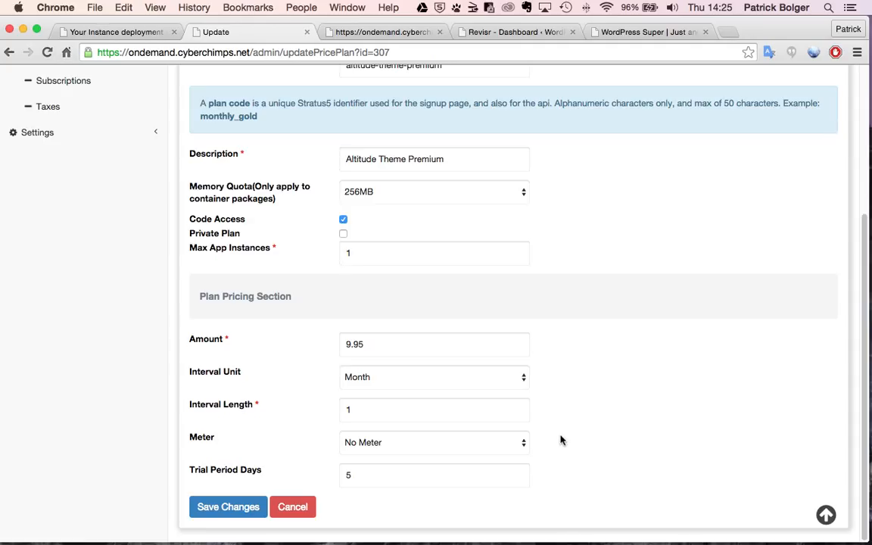
scroll(555, 440, up, 5)
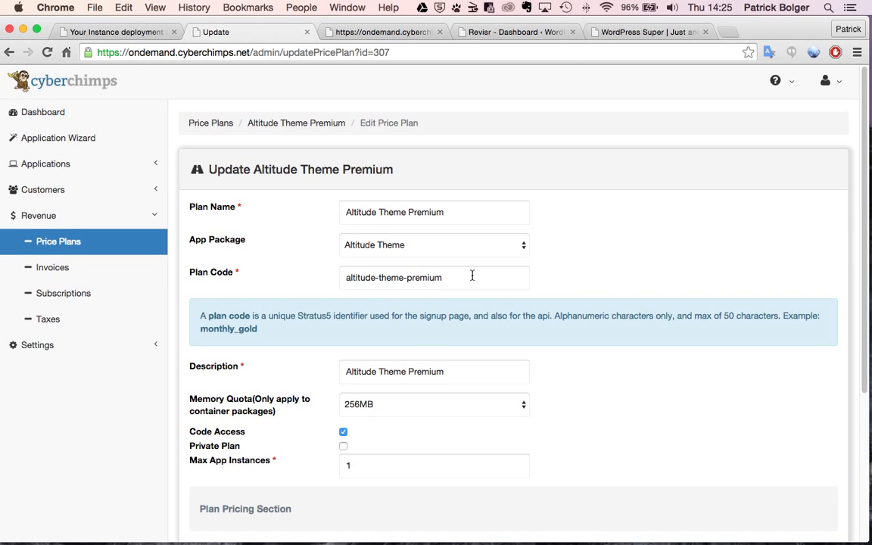
click(68, 347)
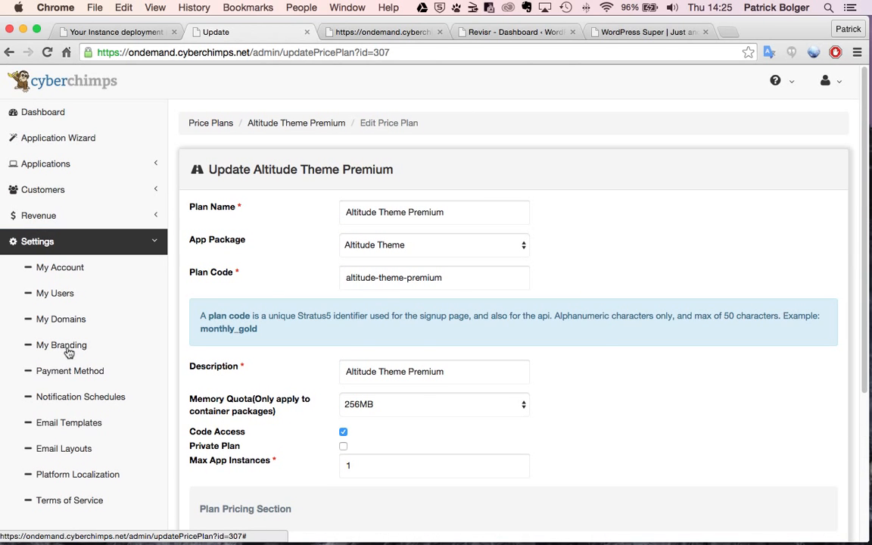
- Open Settings > Email Templates and search the list for 'Welcom'
scroll(111, 295, down, 1)
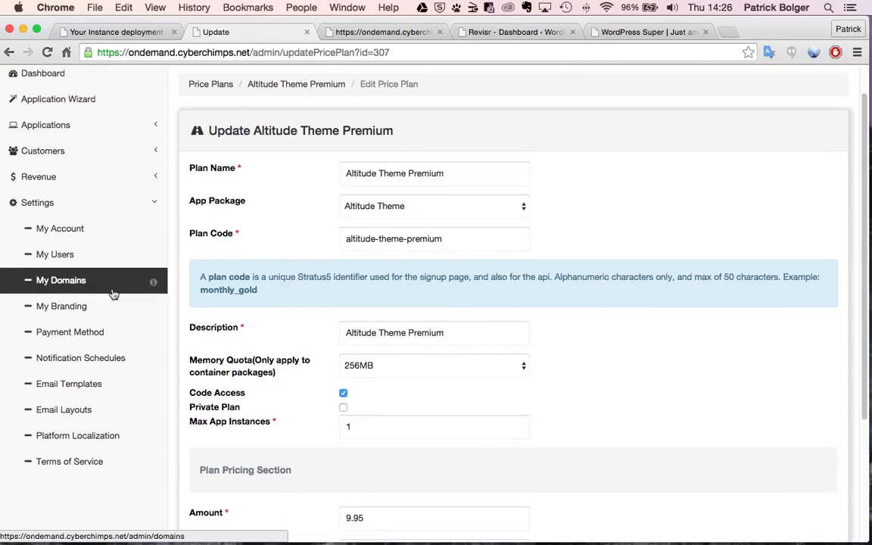
click(93, 386)
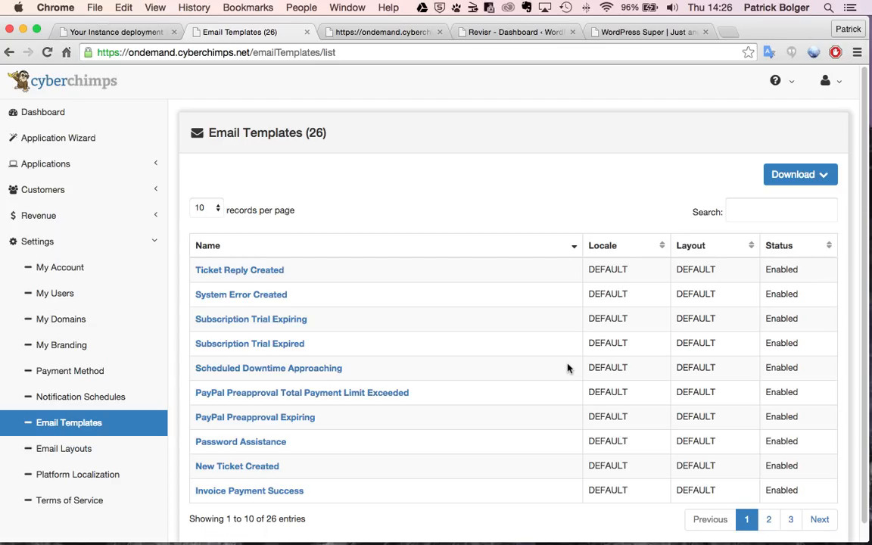
click(764, 215)
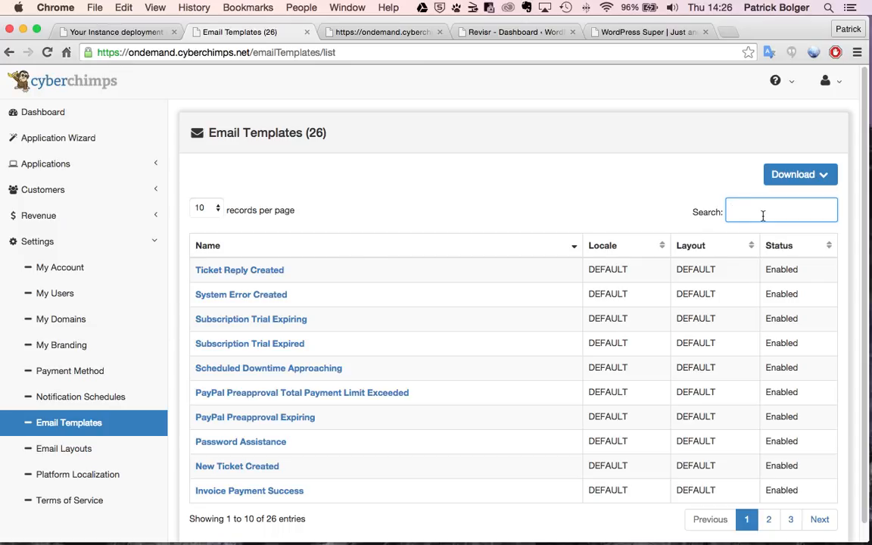
text(Welcom)
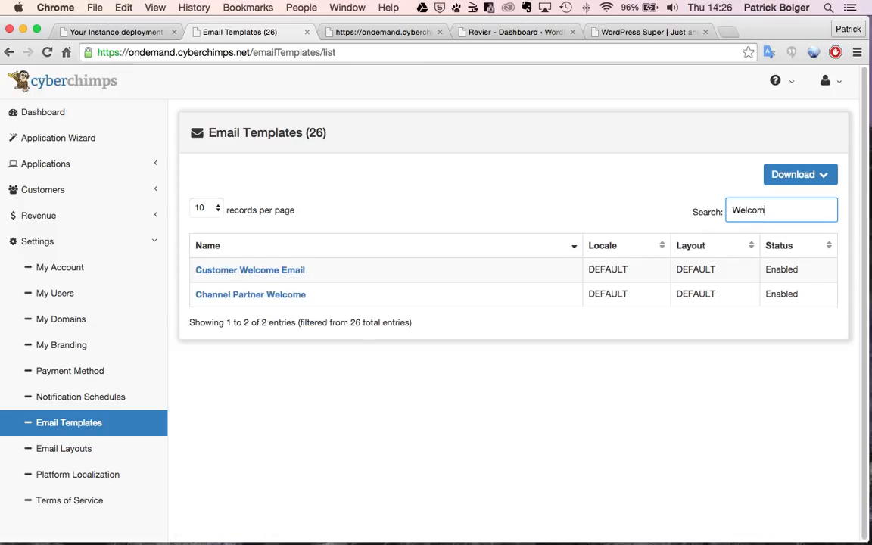
- View the Customer Welcome Email editor, then return to the full Email Templates list unsaved
click(255, 277)
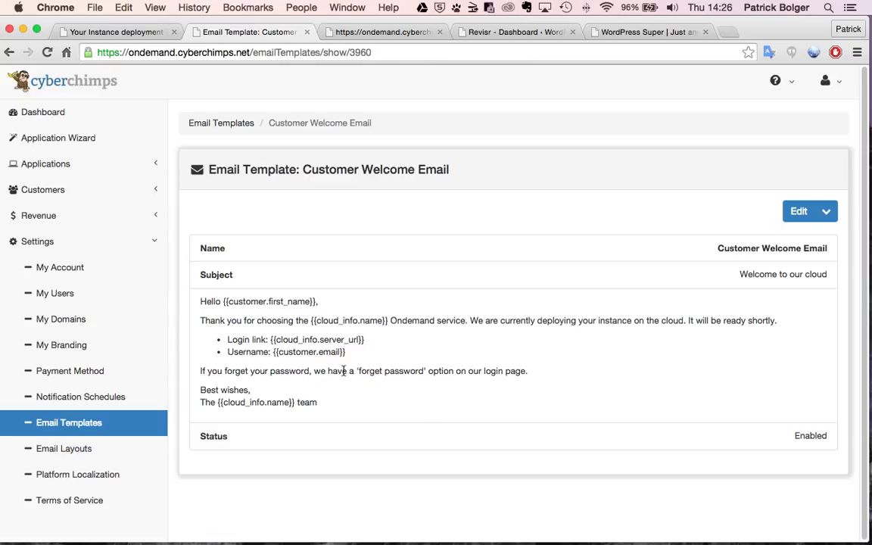
click(795, 214)
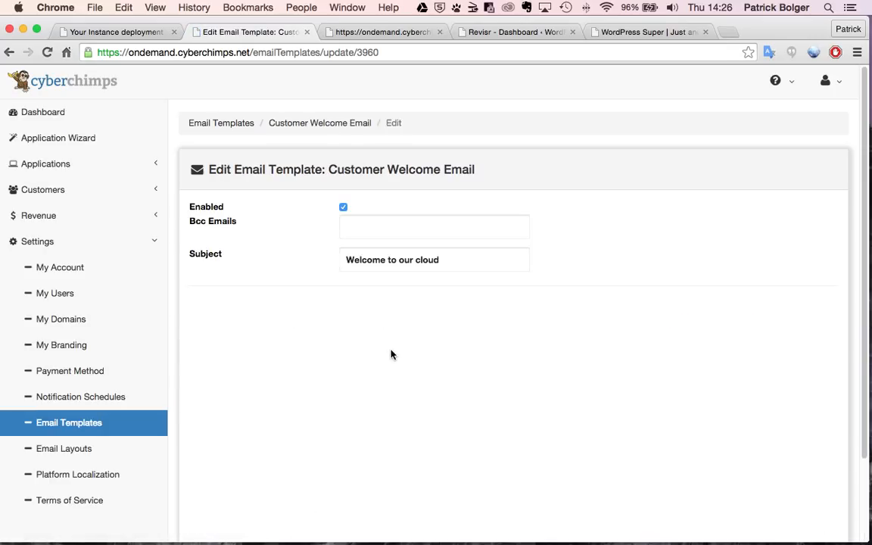
scroll(391, 354, down, 1)
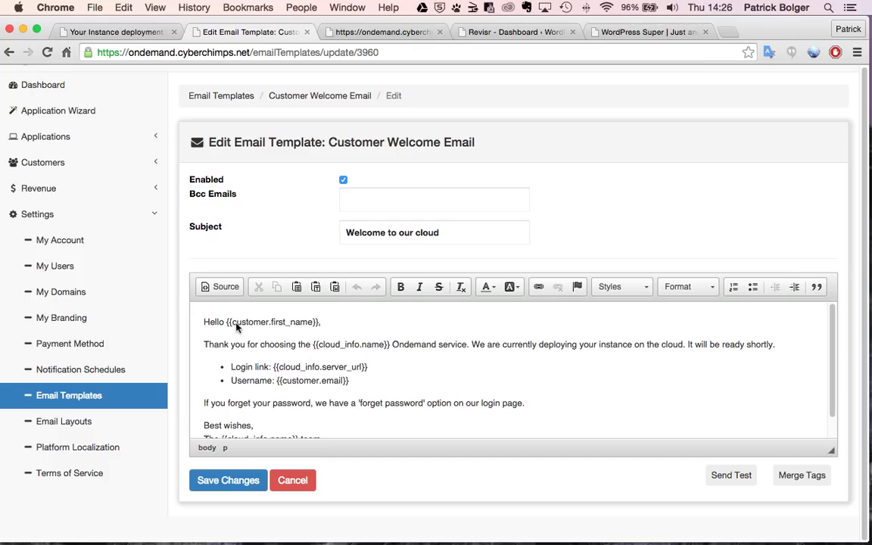
scroll(320, 356, down, 1)
scroll(320, 356, up, 3)
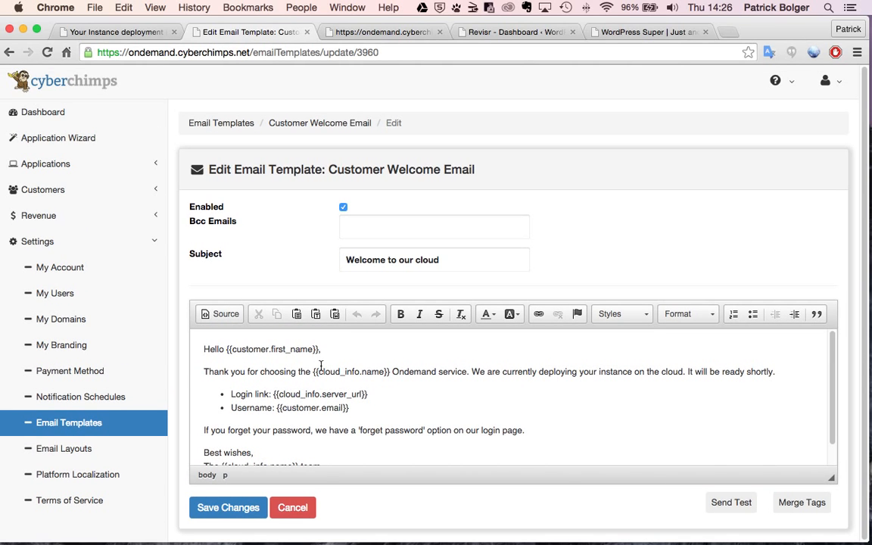
click(90, 423)
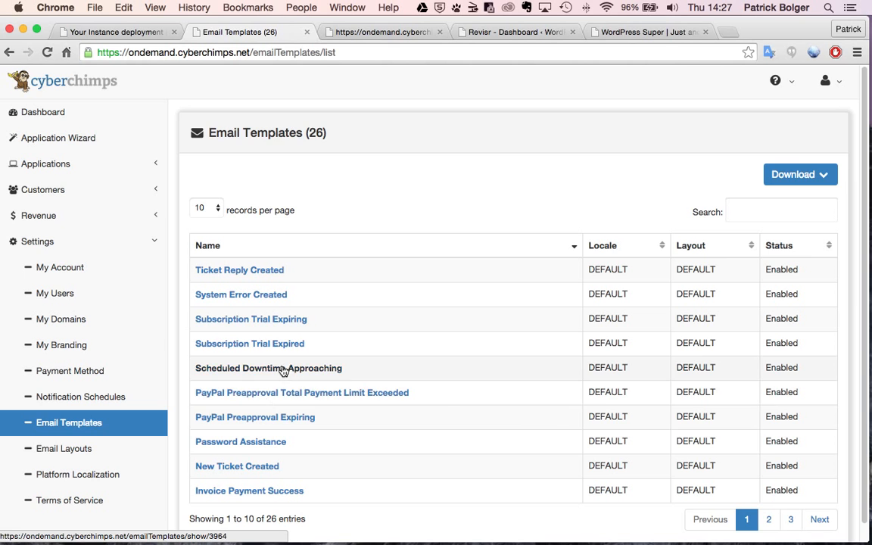
- Browse page 2 of the templates, go back, and open Subscription Trial Expiring
click(769, 520)
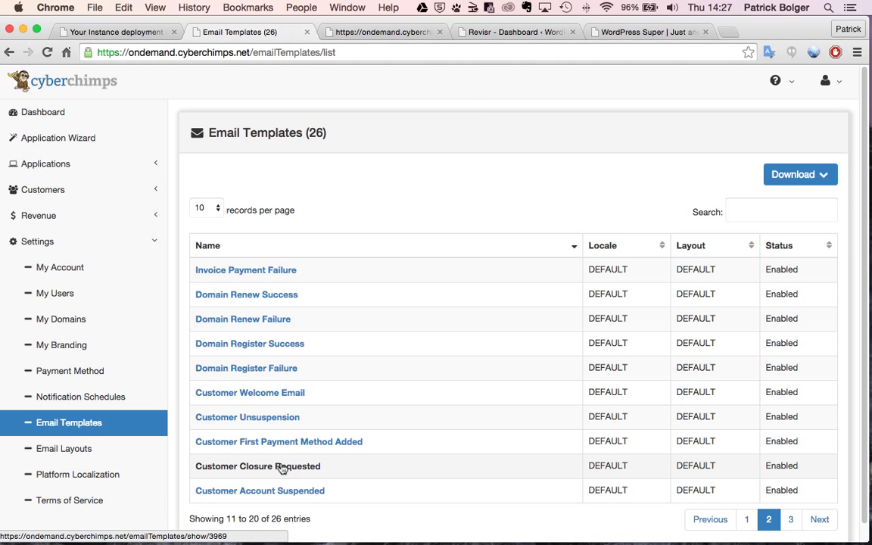
click(722, 519)
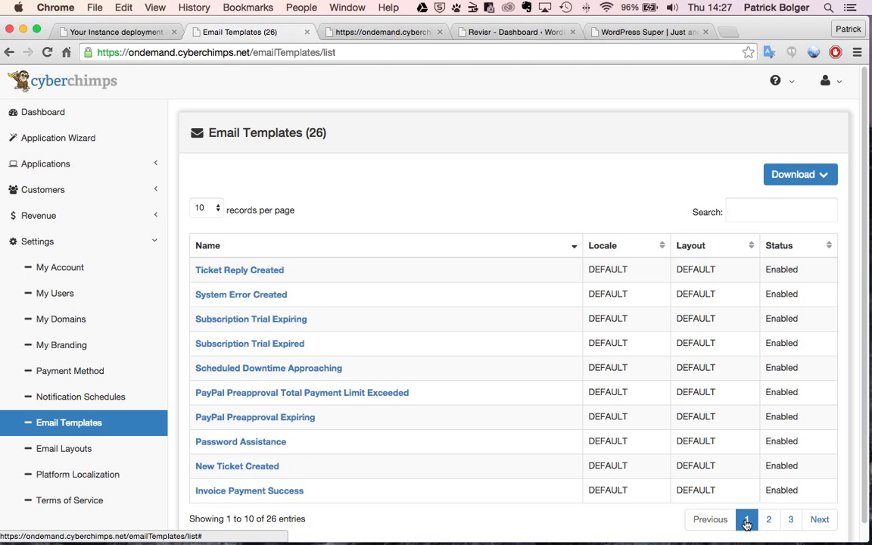
click(287, 324)
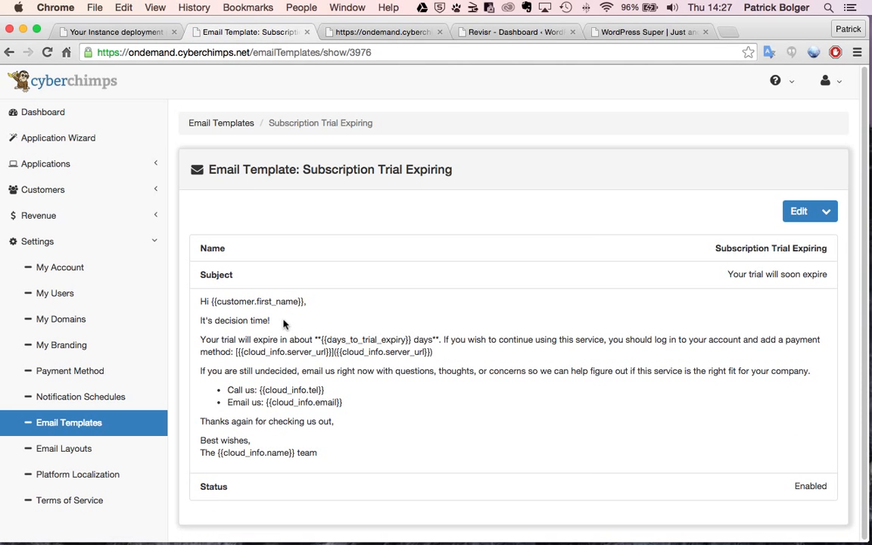
- Highlight the Subscription Trial Expiring body text, then go to the admin Dashboard
click(204, 303)
drag(204, 303, 342, 456)
click(309, 411)
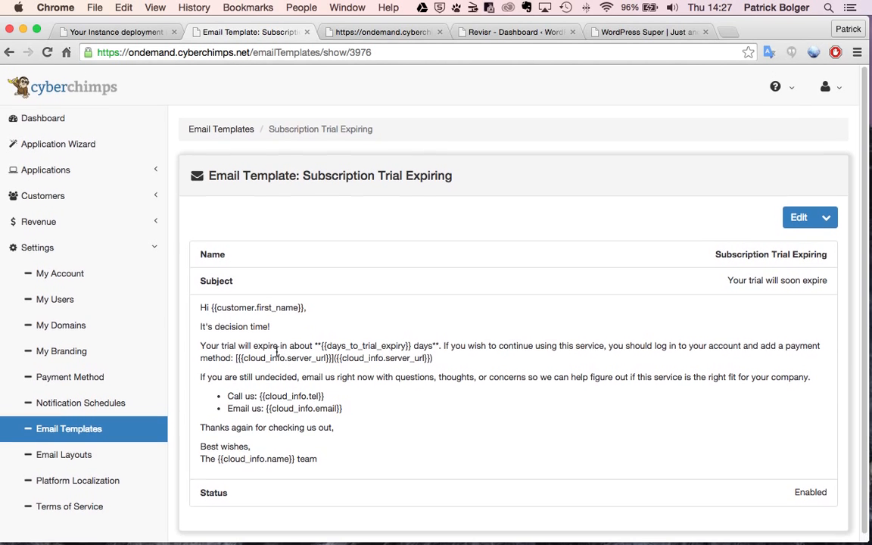
click(62, 117)
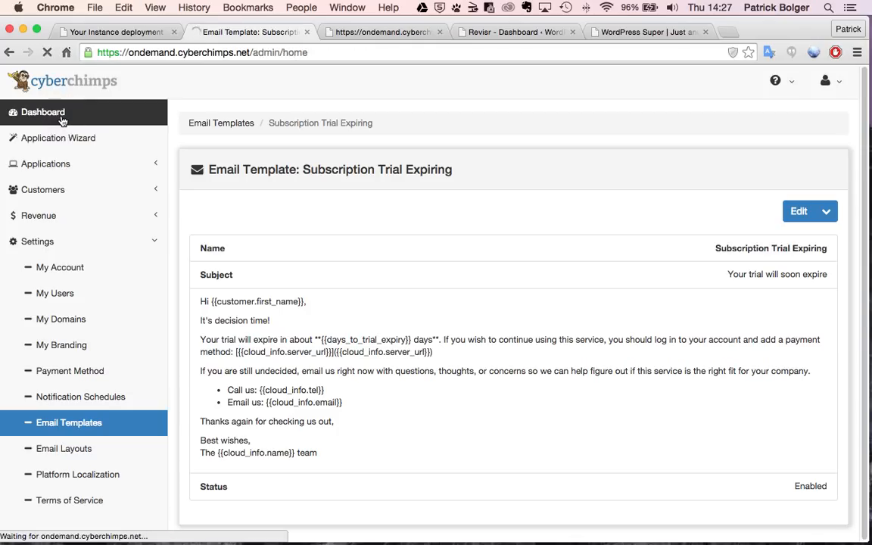